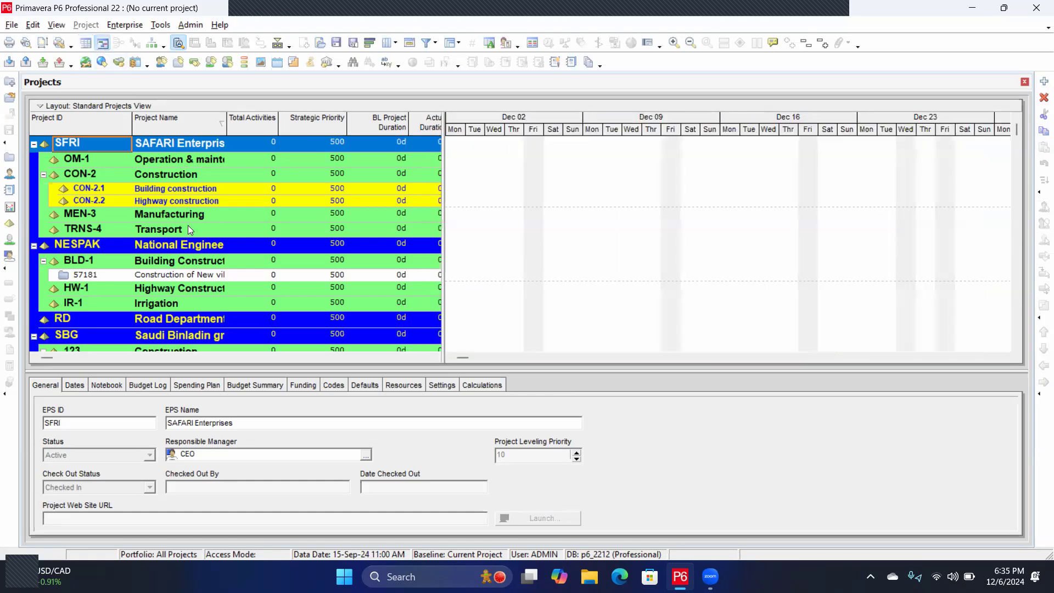
# Open project 57181, Construction of New villa, from the BLD-1 node
pyautogui.rightClick(190, 274)
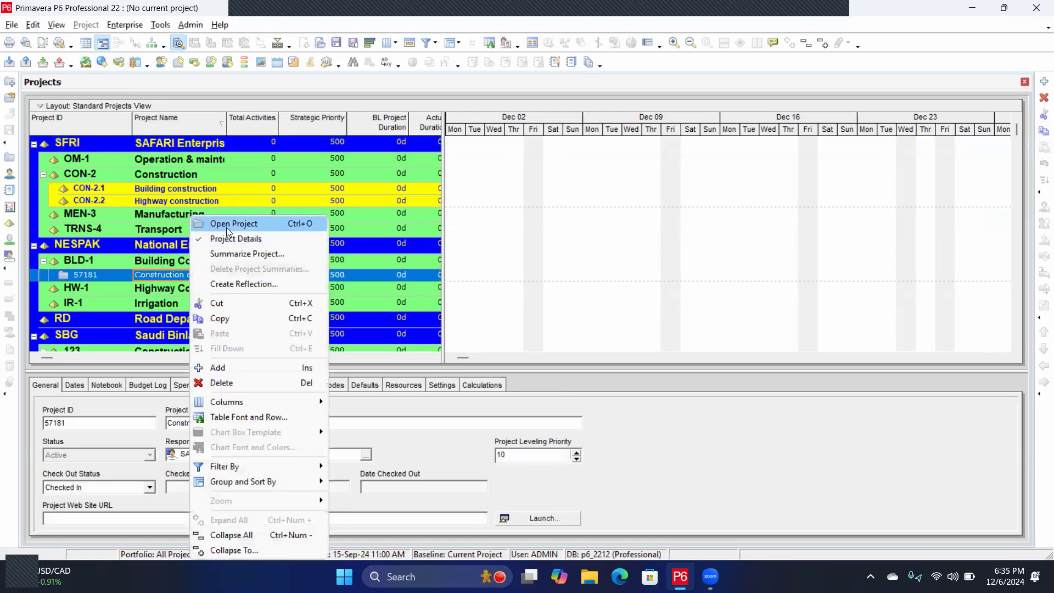
pyautogui.click(226, 227)
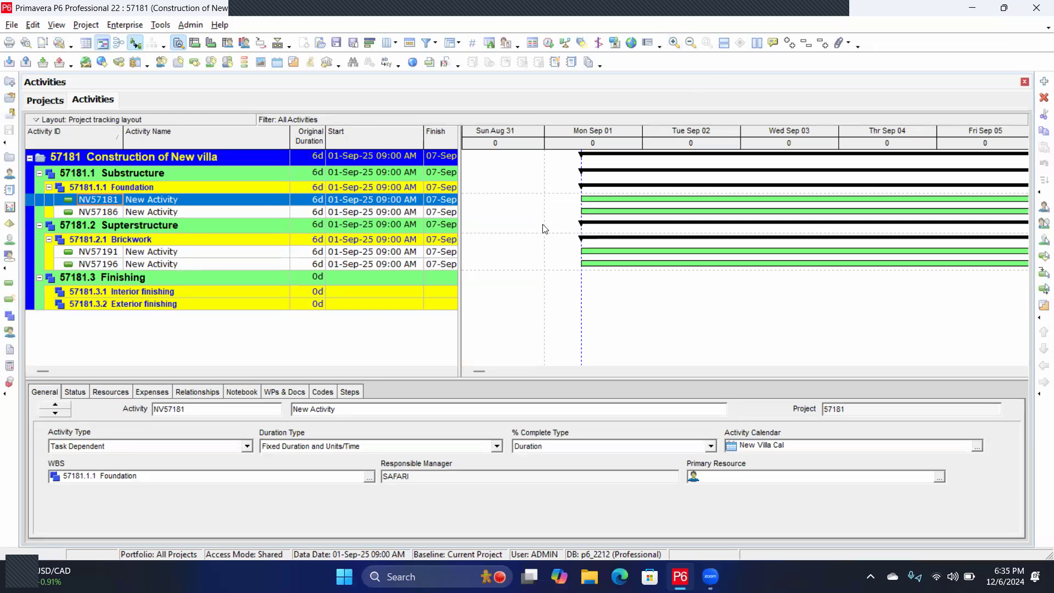
# Examine the villa project's activity bars in the Gantt chart at timescales ranging from days and hours to years and quarters
pyautogui.click(674, 43)
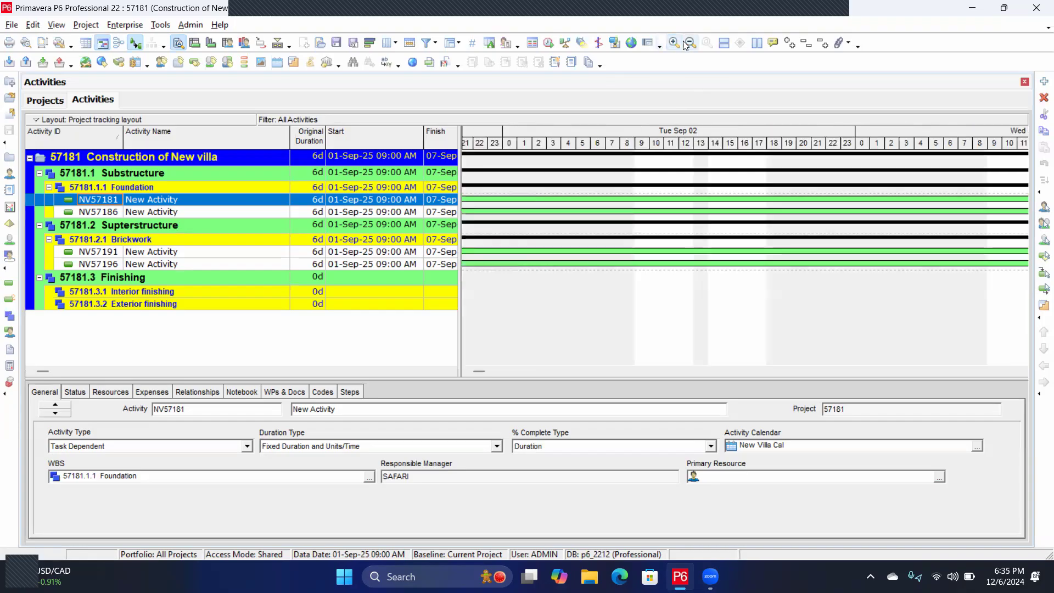
pyautogui.click(690, 43)
pyautogui.click(691, 43)
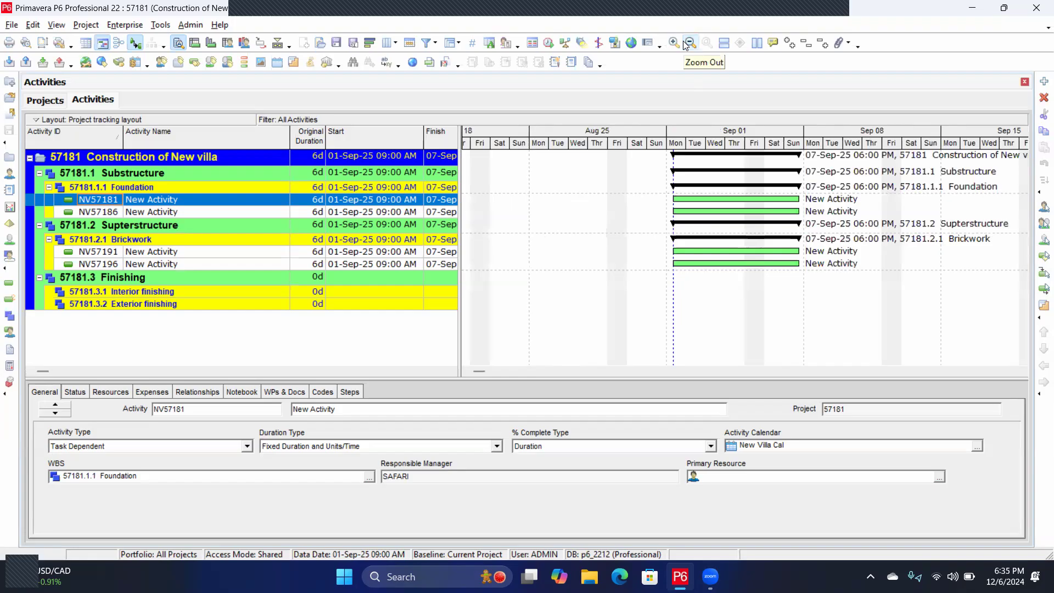
pyautogui.click(691, 42)
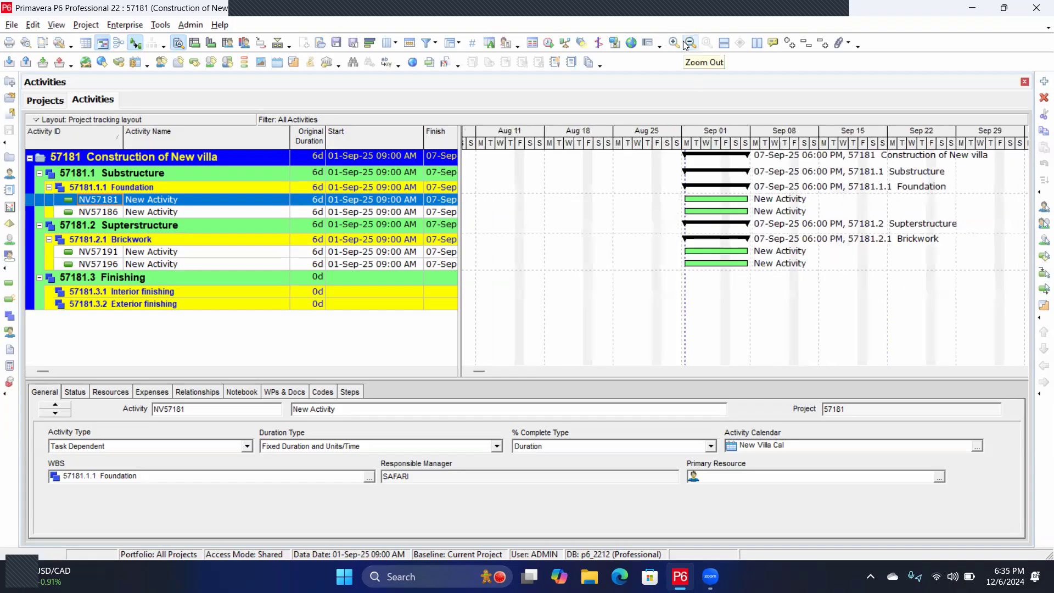
pyautogui.click(691, 43)
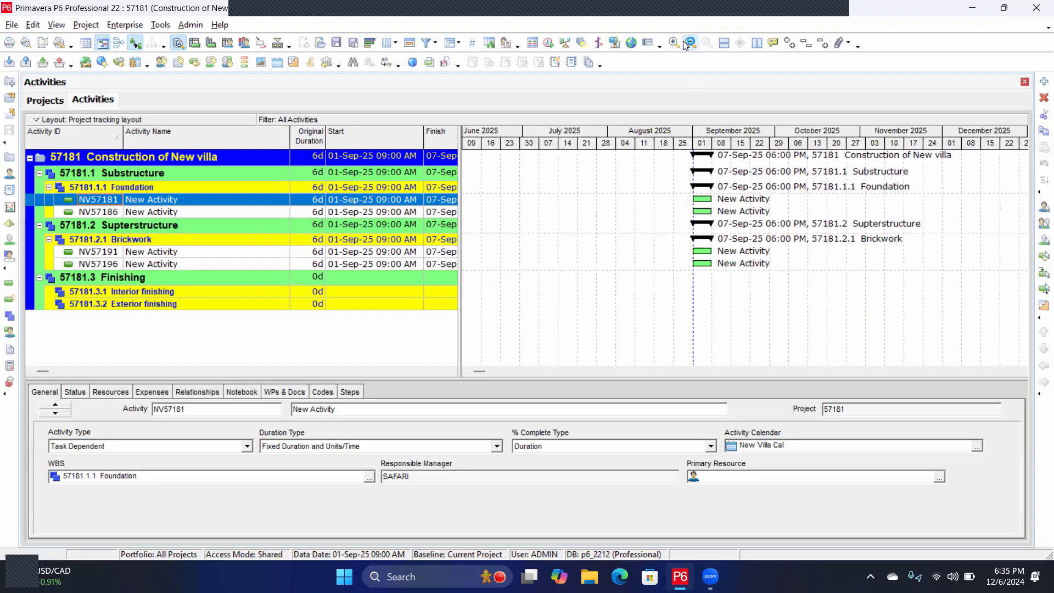
pyautogui.click(685, 42)
pyautogui.click(685, 42)
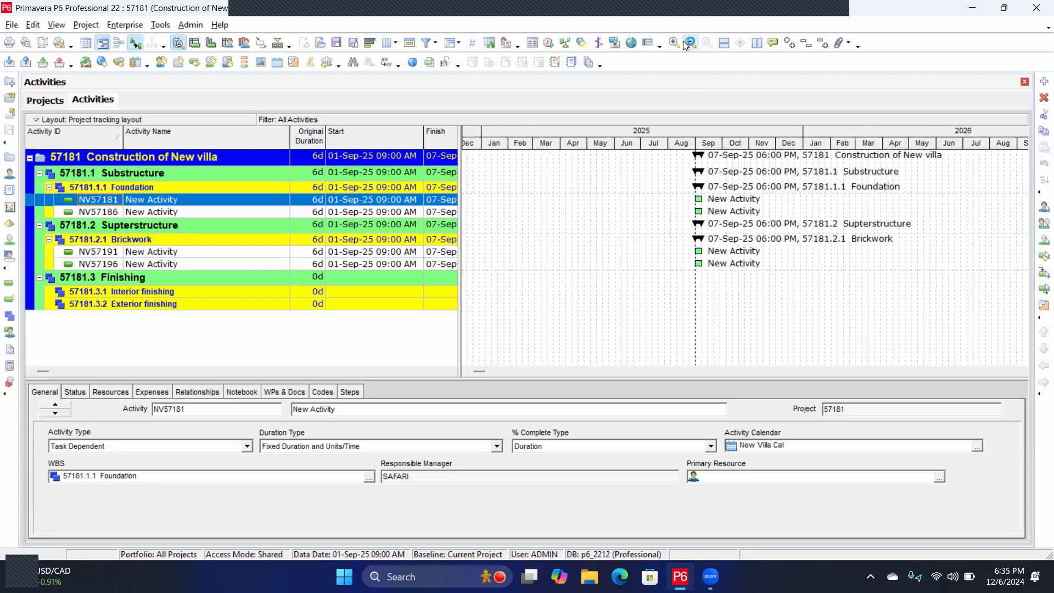
pyautogui.click(685, 42)
pyautogui.click(674, 43)
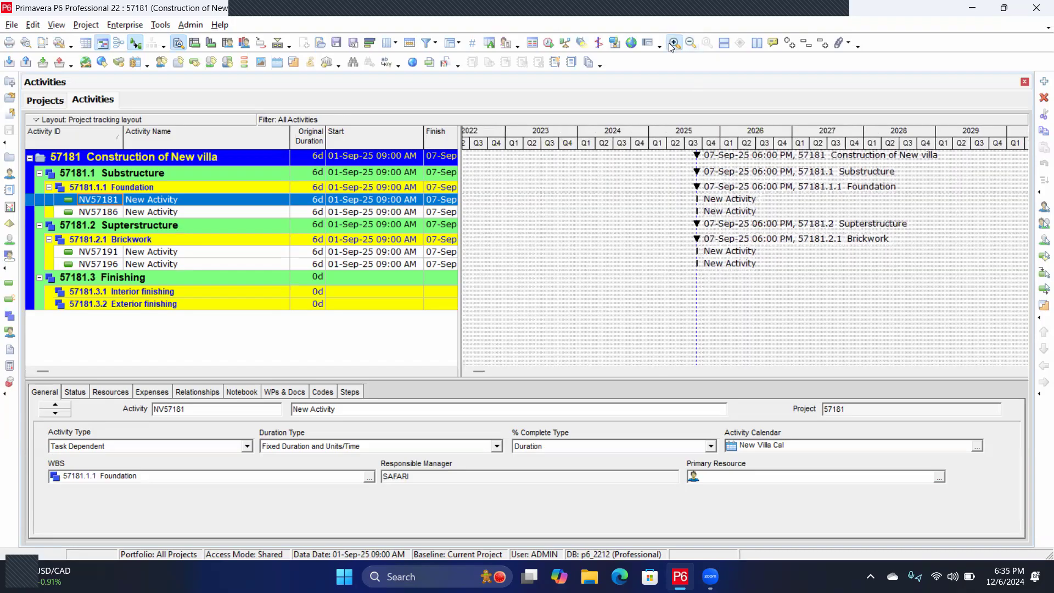
pyautogui.click(674, 43)
pyautogui.click(674, 43)
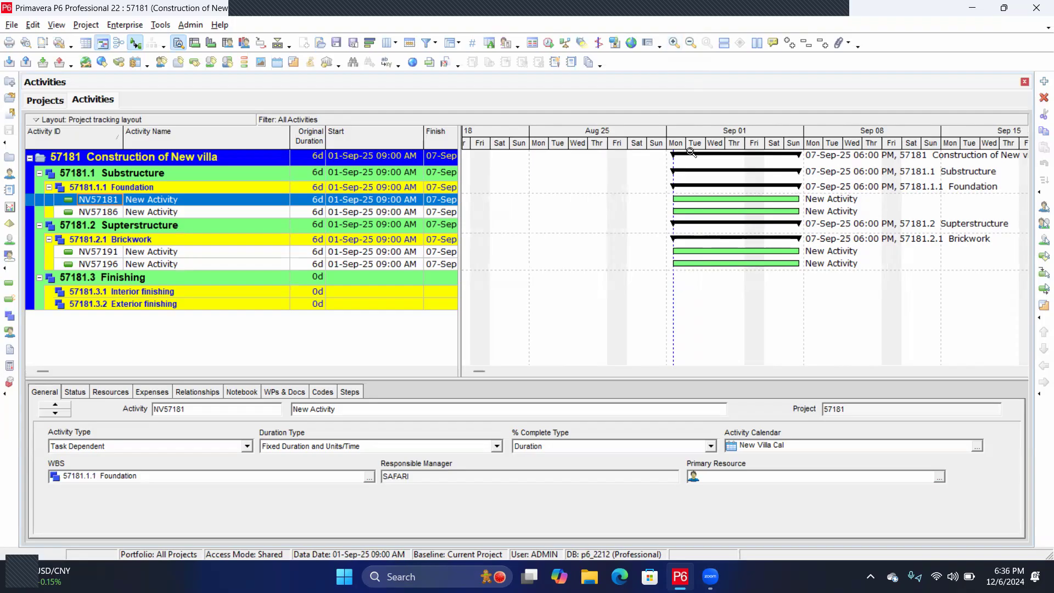
pyautogui.moveTo(690, 134); pyautogui.dragTo(519, 149)
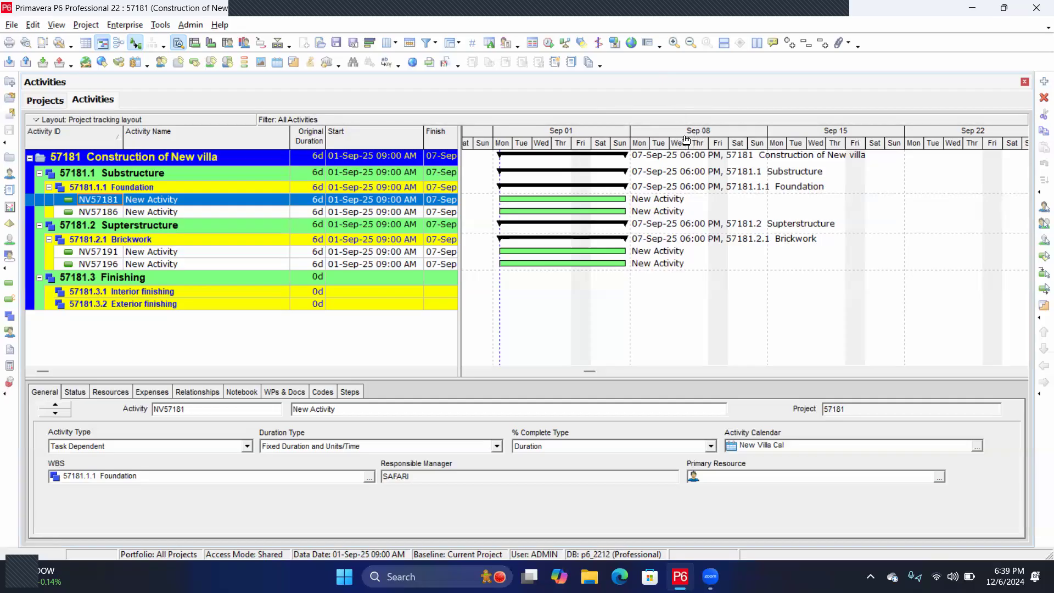
# Set the villa project's activity Gantt chart to a timescale of years and quarters
pyautogui.click(691, 44)
pyautogui.click(691, 44)
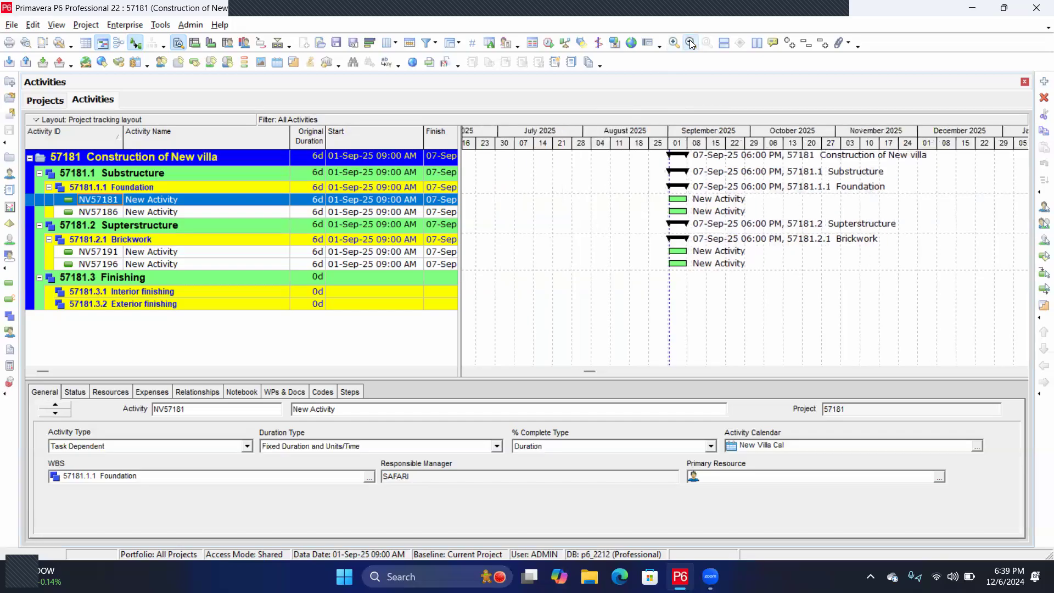
pyautogui.click(691, 43)
pyautogui.click(691, 43)
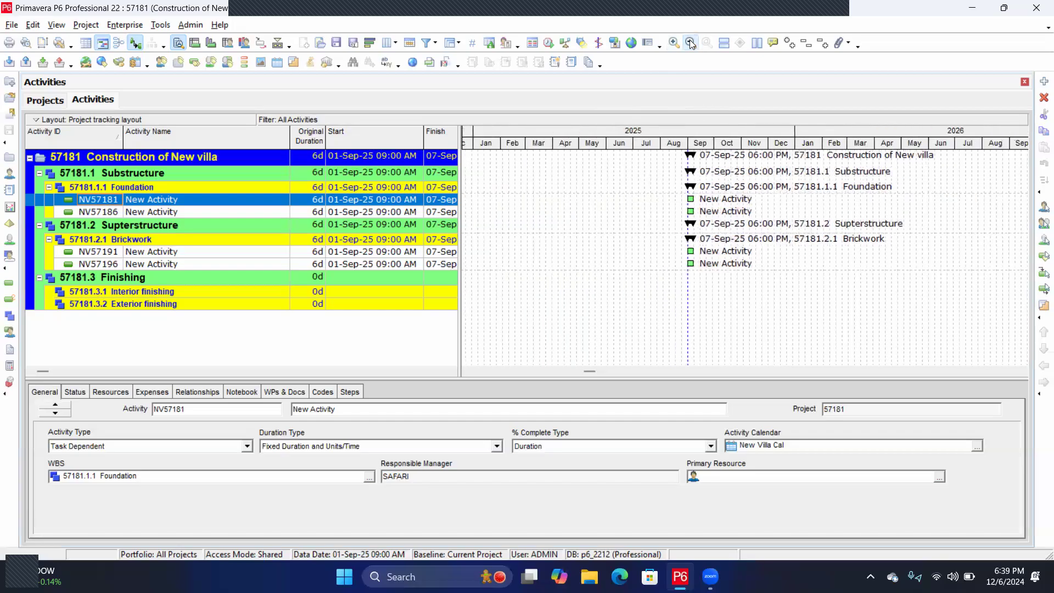
pyautogui.click(691, 42)
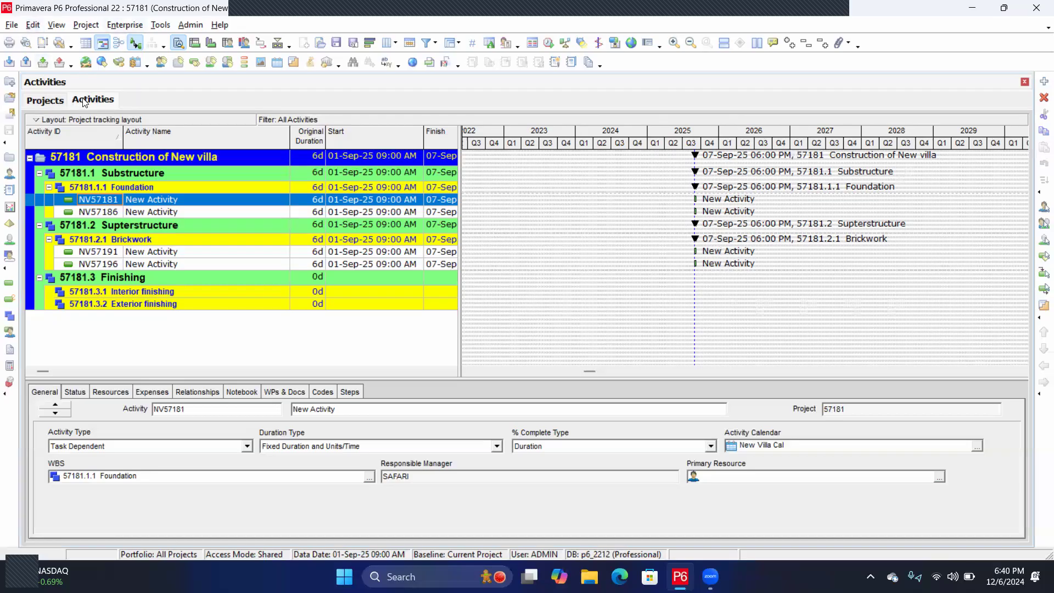
# Show the Projects view and set its Gantt chart timescale to years and quarters
pyautogui.click(52, 101)
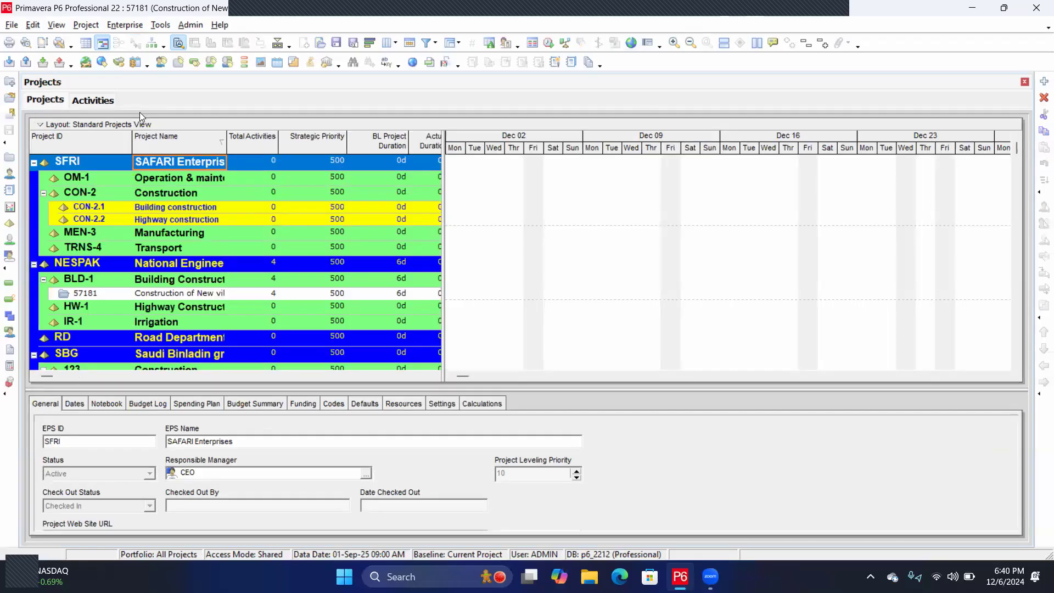
pyautogui.scroll(-1, 528, 171)
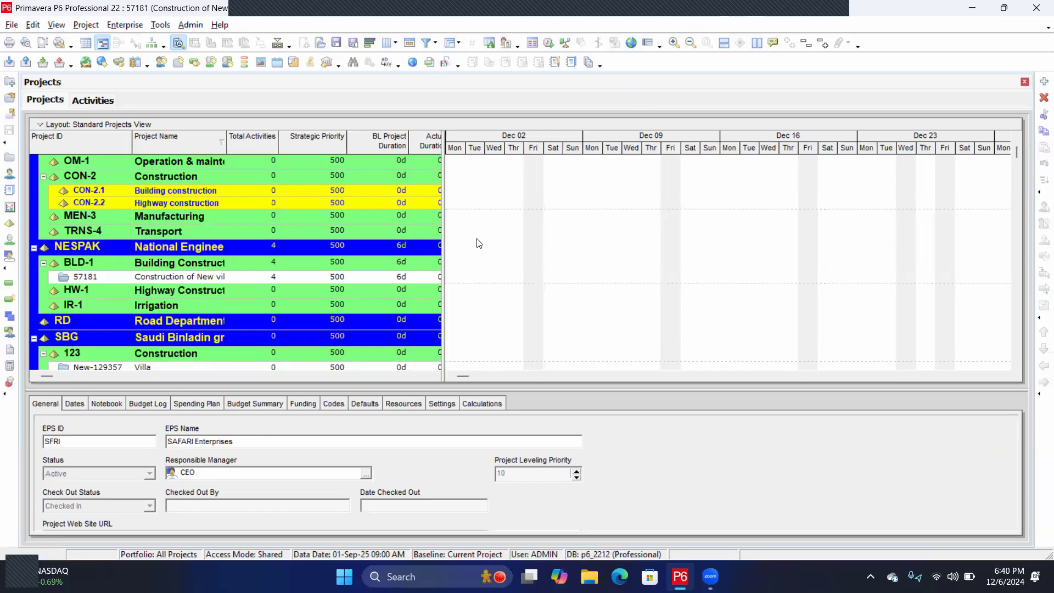
pyautogui.click(468, 220)
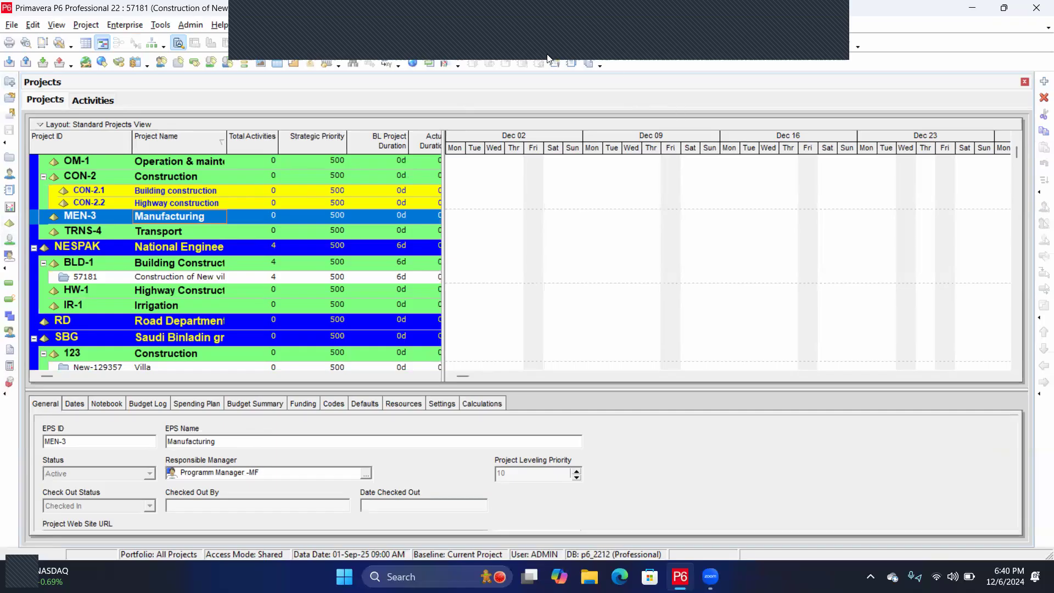
pyautogui.click(675, 41)
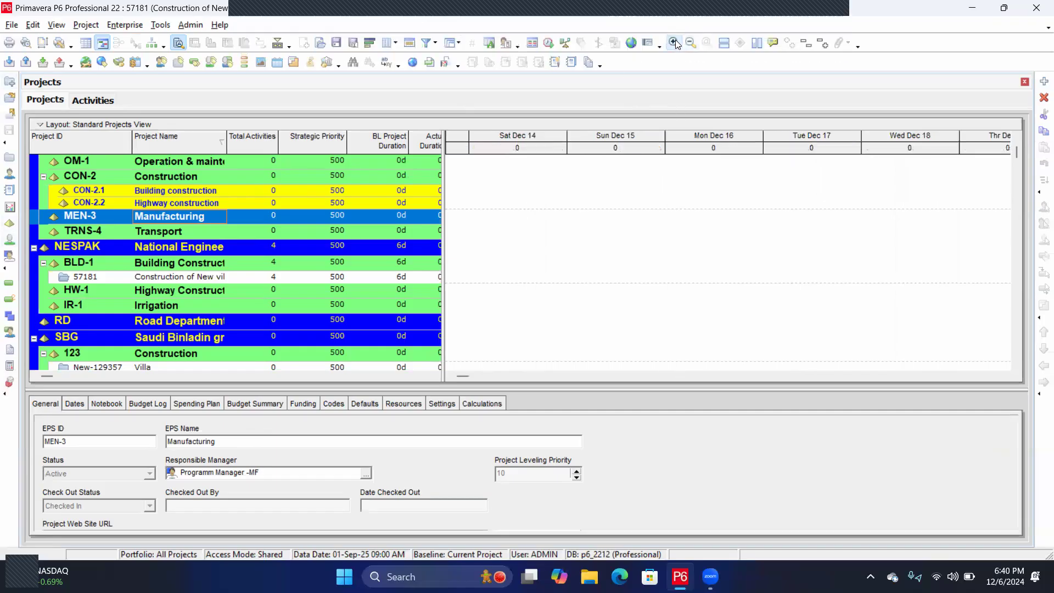
pyautogui.click(676, 41)
pyautogui.click(690, 43)
pyautogui.click(691, 42)
pyautogui.click(691, 42)
pyautogui.click(690, 42)
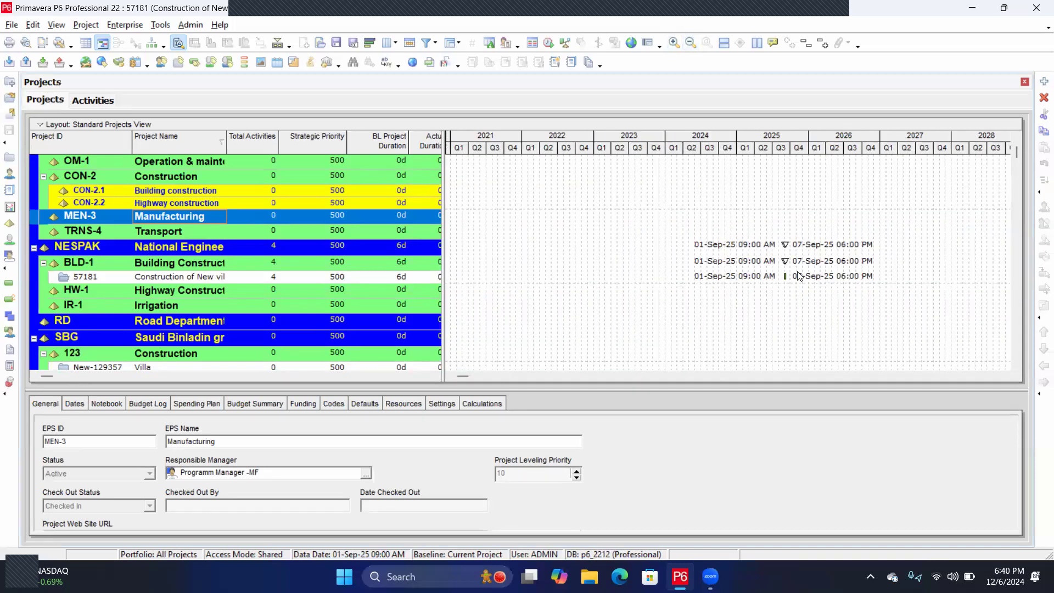
# Open project 111018, the two-story commercial building, from the Construction node under SBG
pyautogui.scroll(1, 508, 291)
pyautogui.scroll(-1, 458, 279)
pyautogui.scroll(-12, 458, 279)
pyautogui.scroll(13, 805, 257)
pyautogui.scroll(-3, 812, 250)
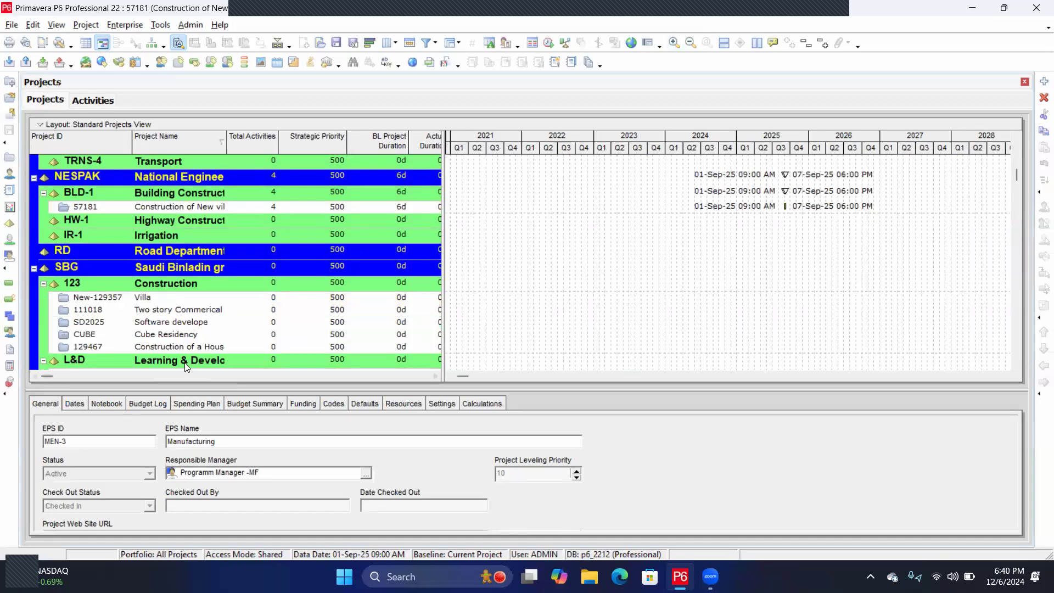
pyautogui.rightClick(158, 313)
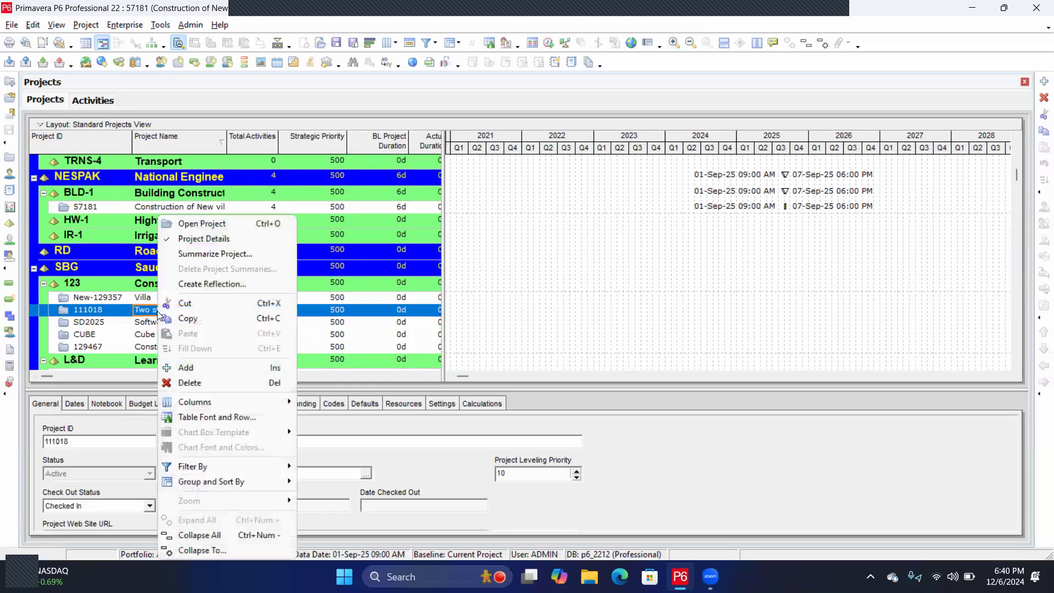
pyautogui.click(201, 225)
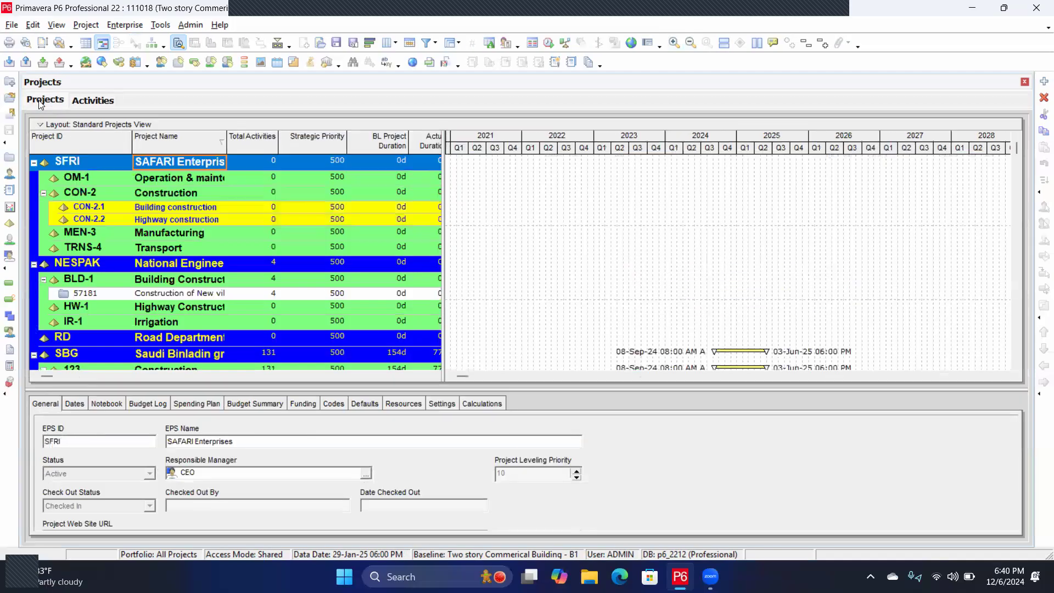
# Return to the Projects view and inspect project 111018's bar at finer timescales down to days and hours
pyautogui.click(45, 100)
pyautogui.scroll(-2, 685, 302)
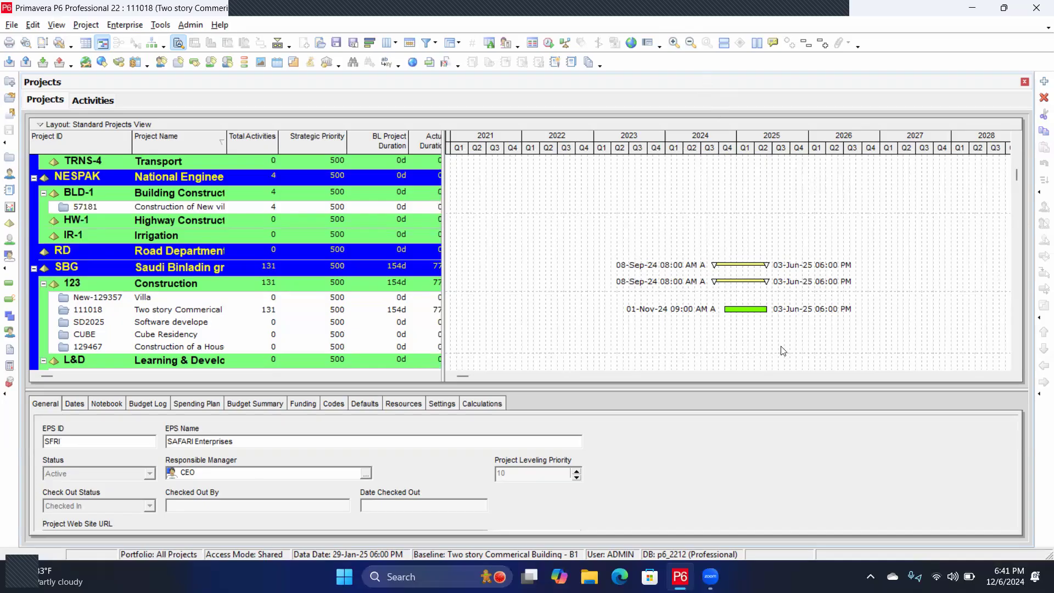
pyautogui.click(674, 41)
pyautogui.click(675, 41)
pyautogui.click(675, 41)
pyautogui.click(675, 41)
pyautogui.click(674, 41)
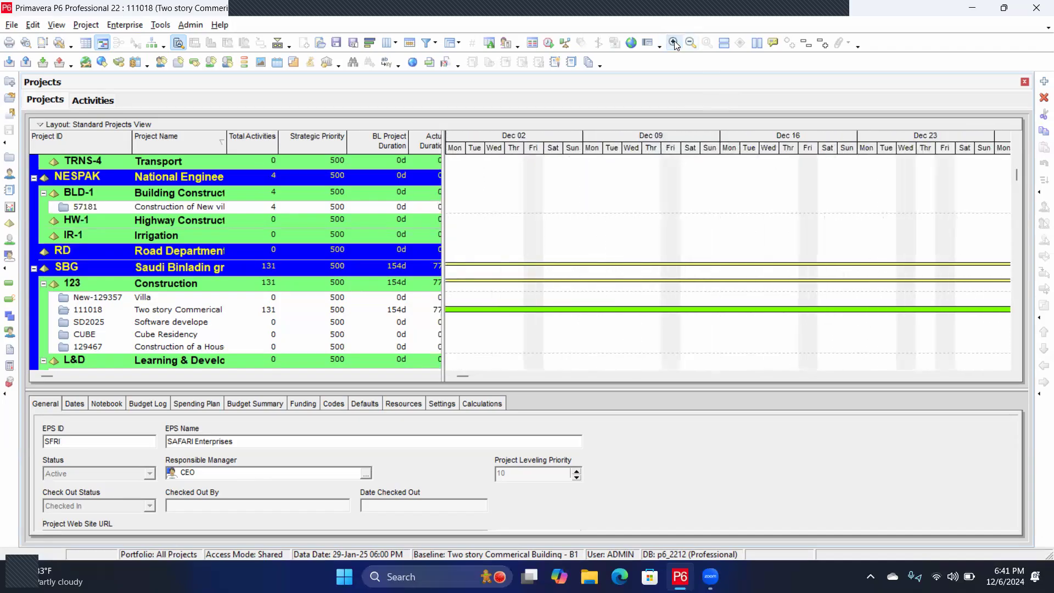
pyautogui.click(674, 40)
pyautogui.click(675, 41)
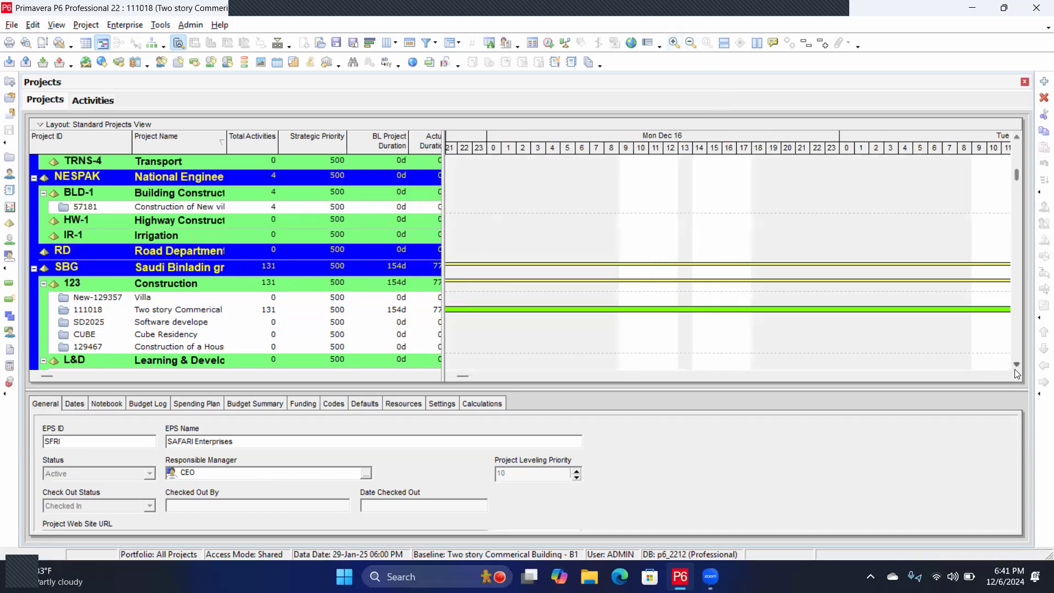
pyautogui.moveTo(915, 132); pyautogui.dragTo(889, 159)
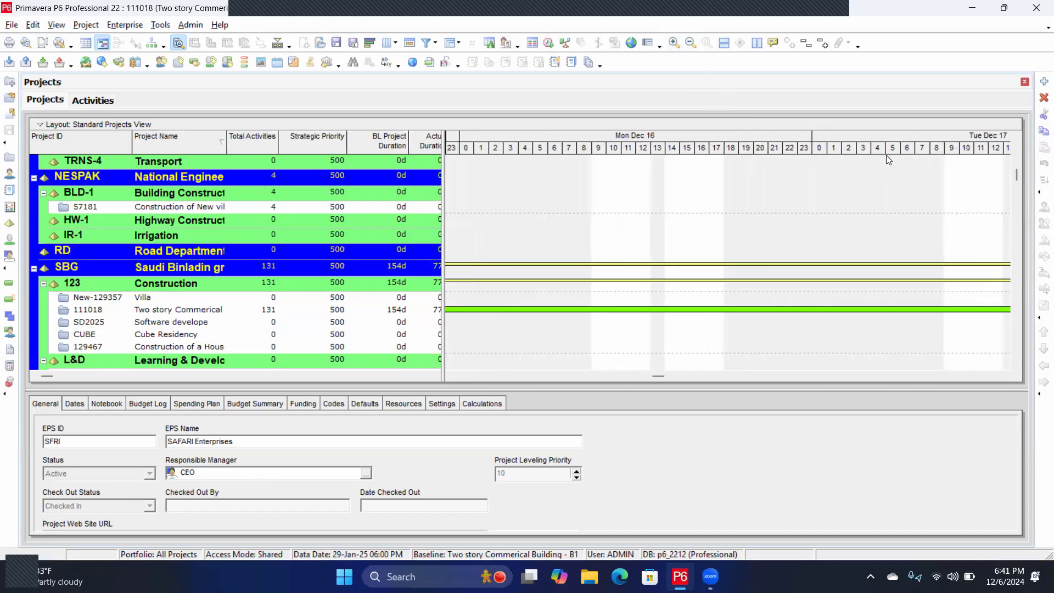
# Set the Projects view's Gantt chart back to a timescale of years and quarters
pyautogui.click(691, 43)
pyautogui.click(690, 43)
pyautogui.click(691, 43)
pyautogui.click(691, 43)
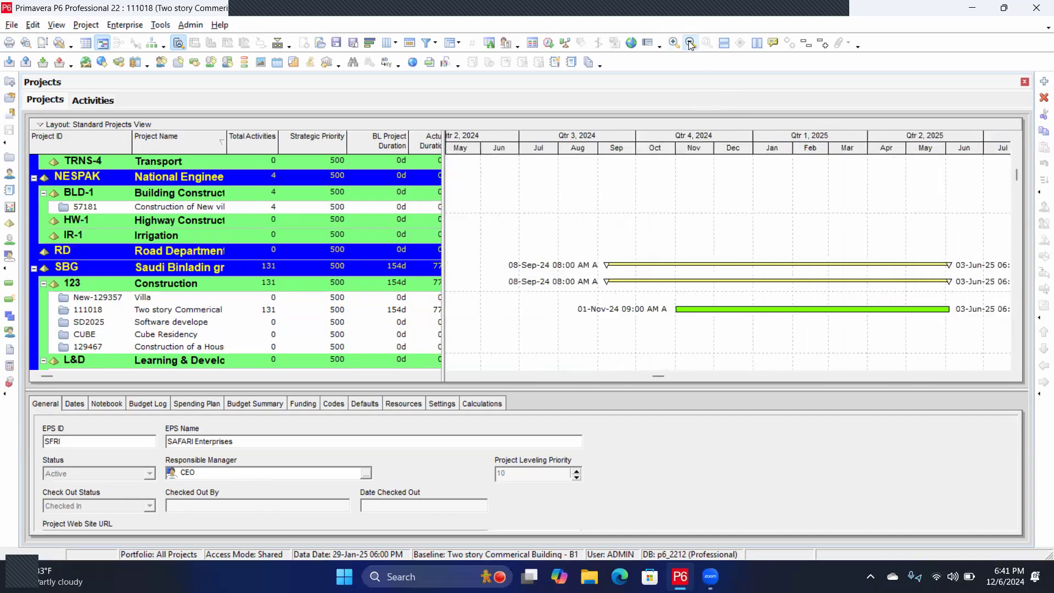
pyautogui.click(690, 43)
pyautogui.click(690, 43)
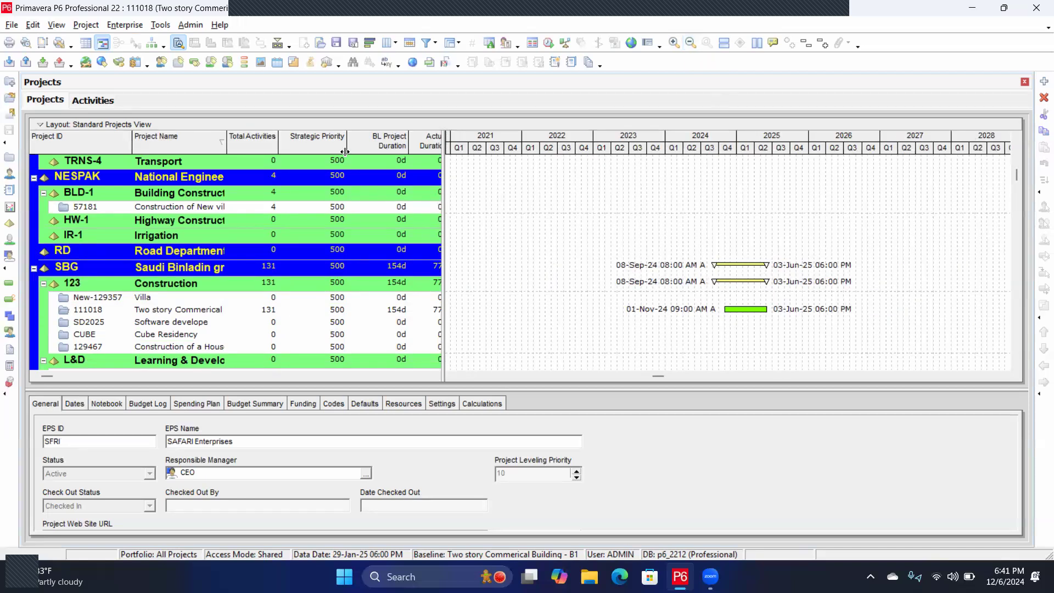
# Show project 111018's activities and review their bars from the Design phase through the Substructure work
pyautogui.click(92, 101)
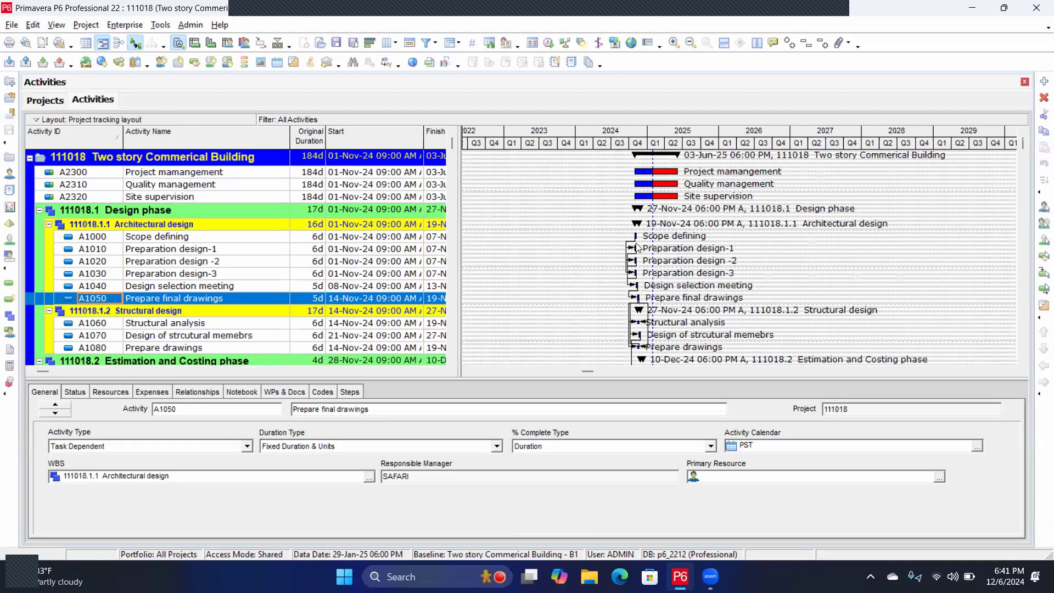
pyautogui.scroll(-5, 604, 245)
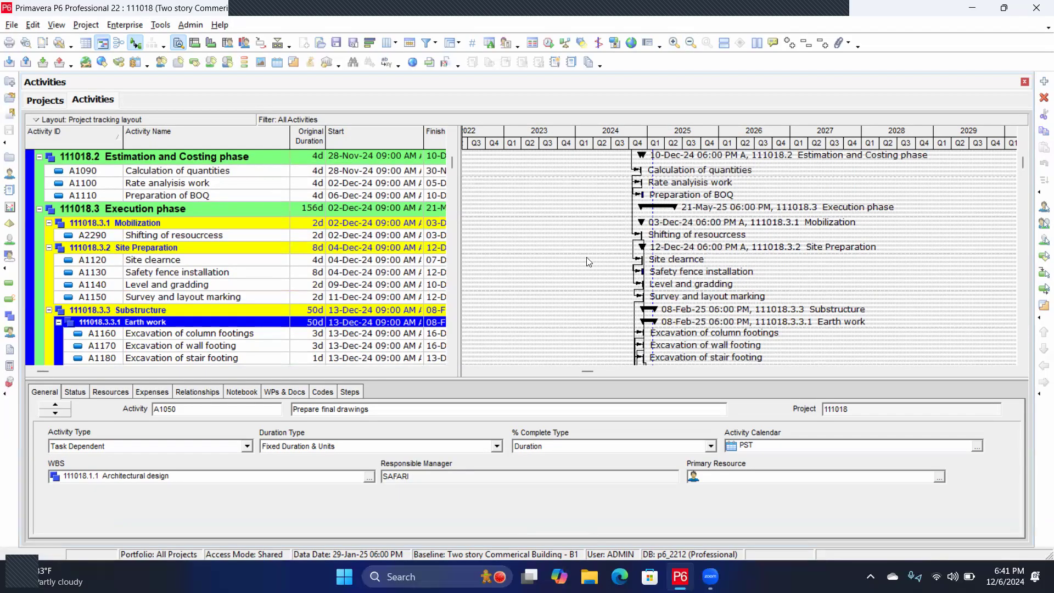
pyautogui.scroll(5, 587, 257)
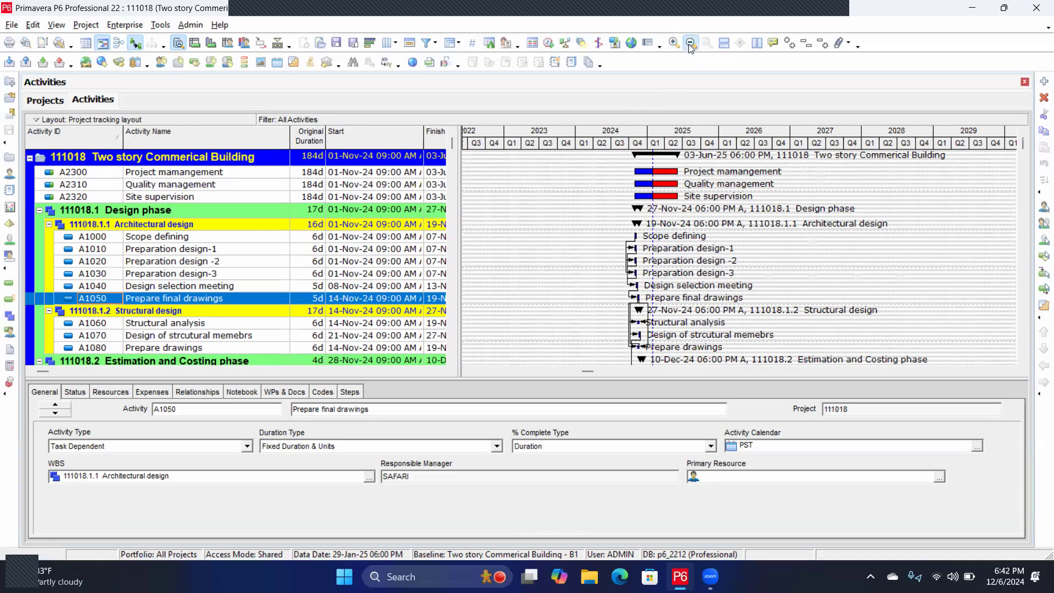
# Set project 111018's activity Gantt chart to a finer timescale of weeks and days
pyautogui.click(673, 44)
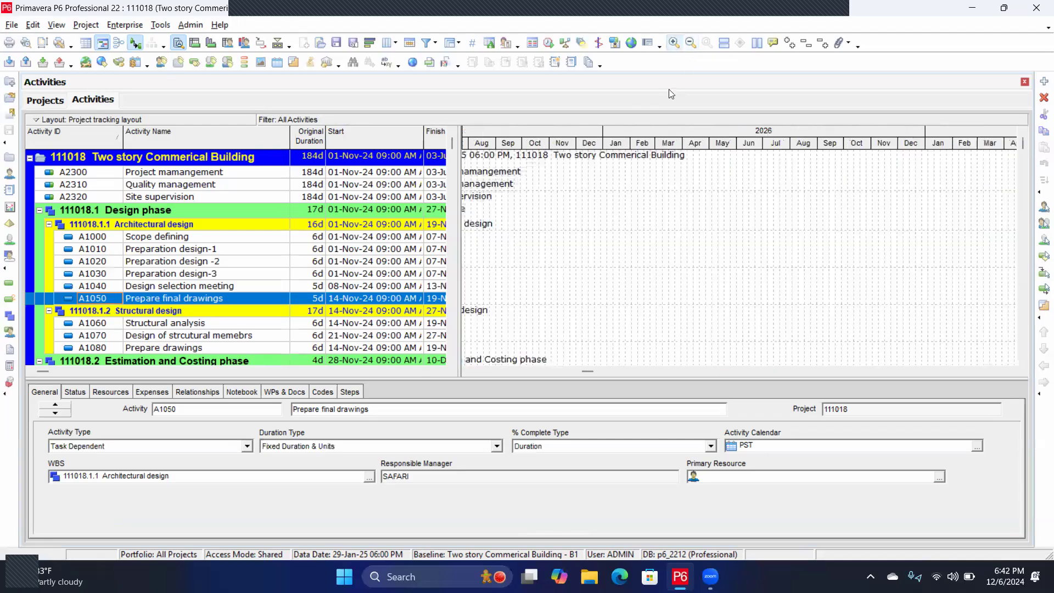
pyautogui.moveTo(554, 134); pyautogui.dragTo(980, 133)
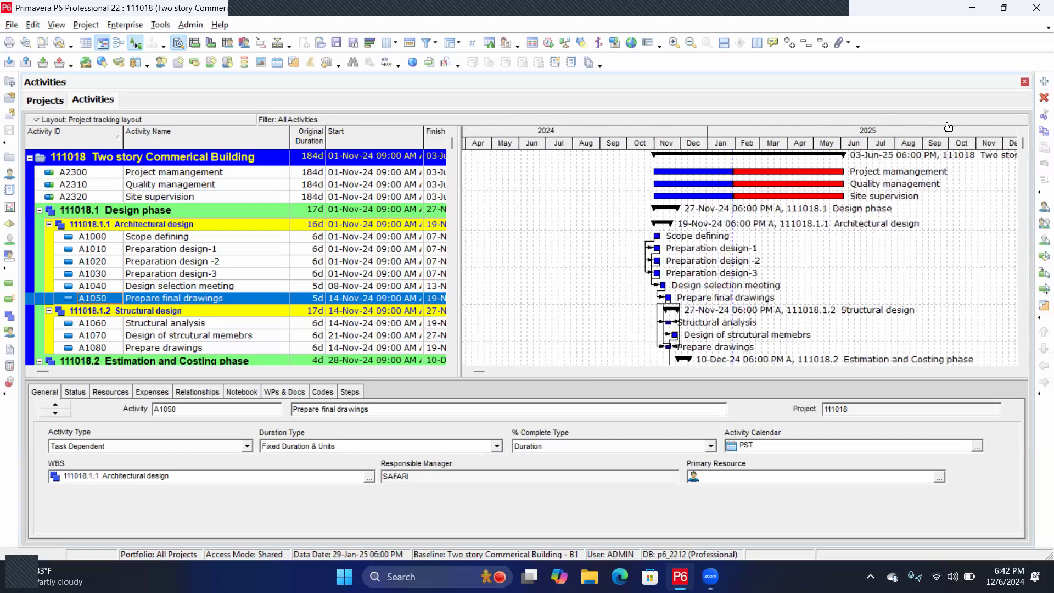
pyautogui.click(674, 43)
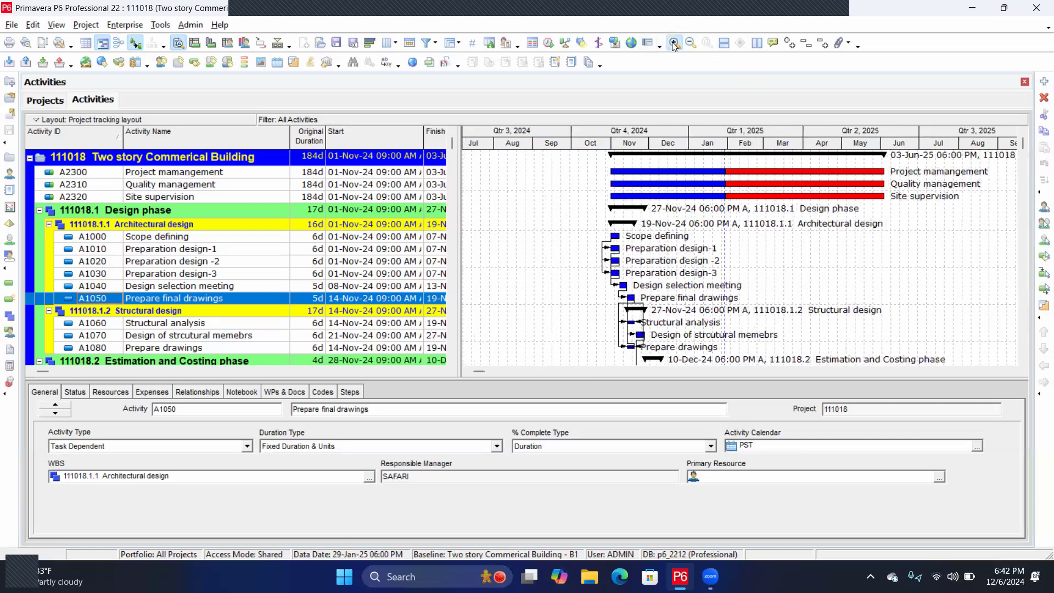
pyautogui.click(674, 42)
pyautogui.moveTo(514, 138); pyautogui.dragTo(684, 109)
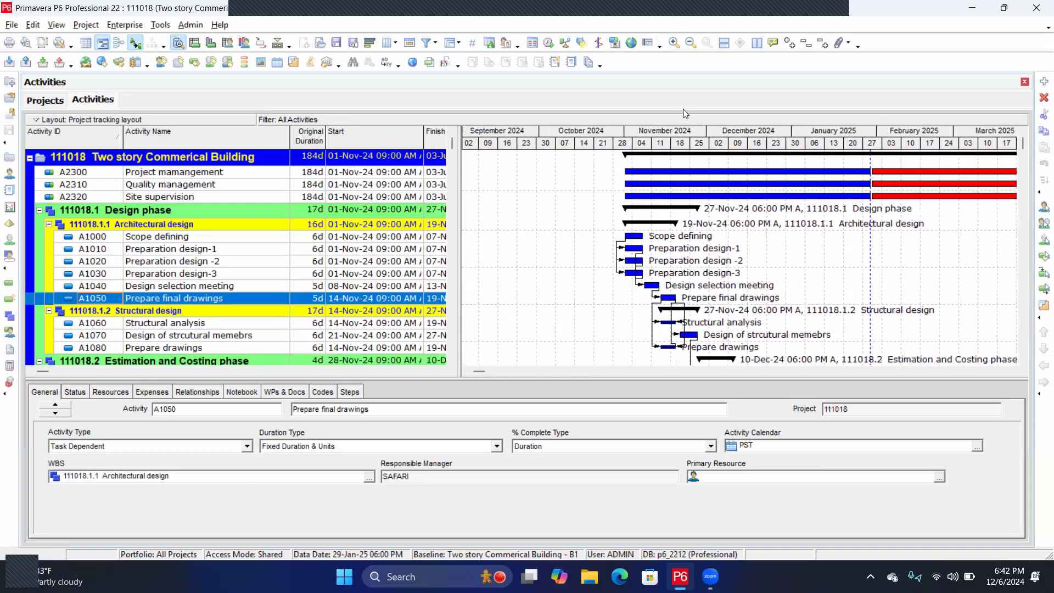
pyautogui.click(674, 43)
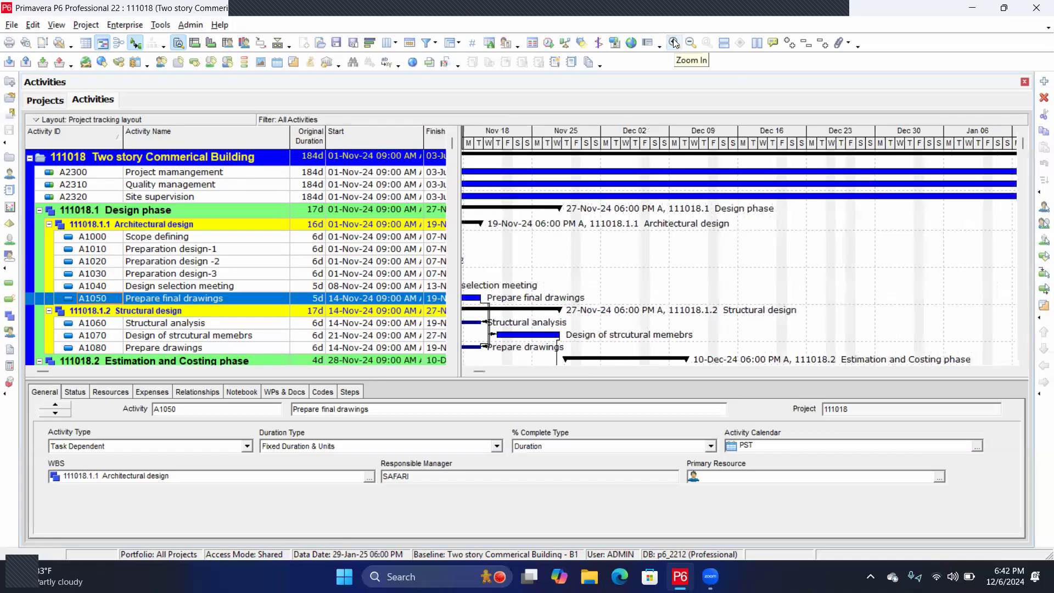
# Set project 111018's activity Gantt chart to a timescale of days and hours and check the shading around Sun Dec 15
pyautogui.click(675, 43)
pyautogui.click(674, 43)
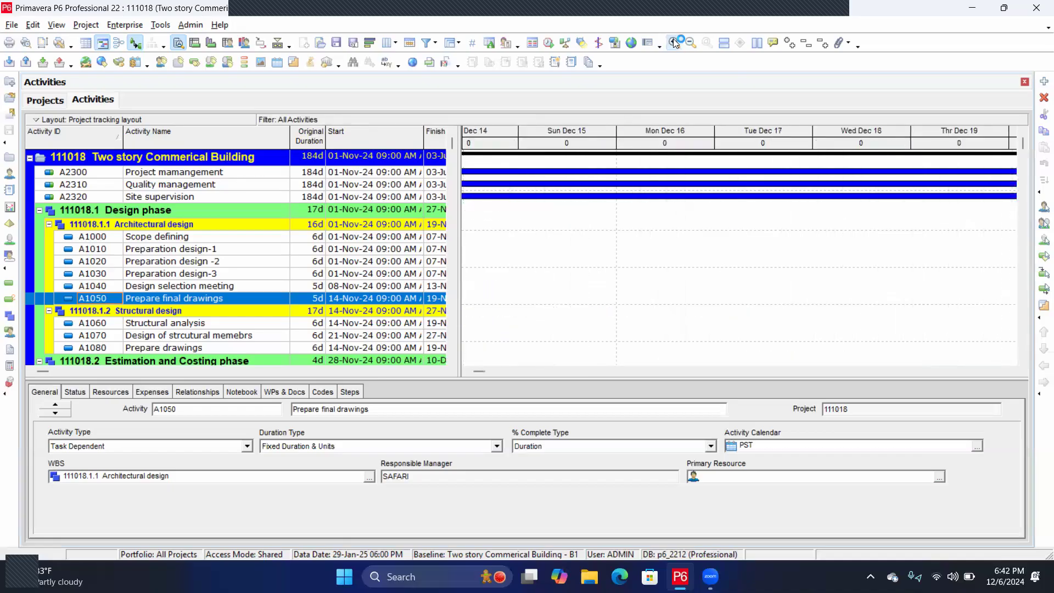
pyautogui.click(674, 43)
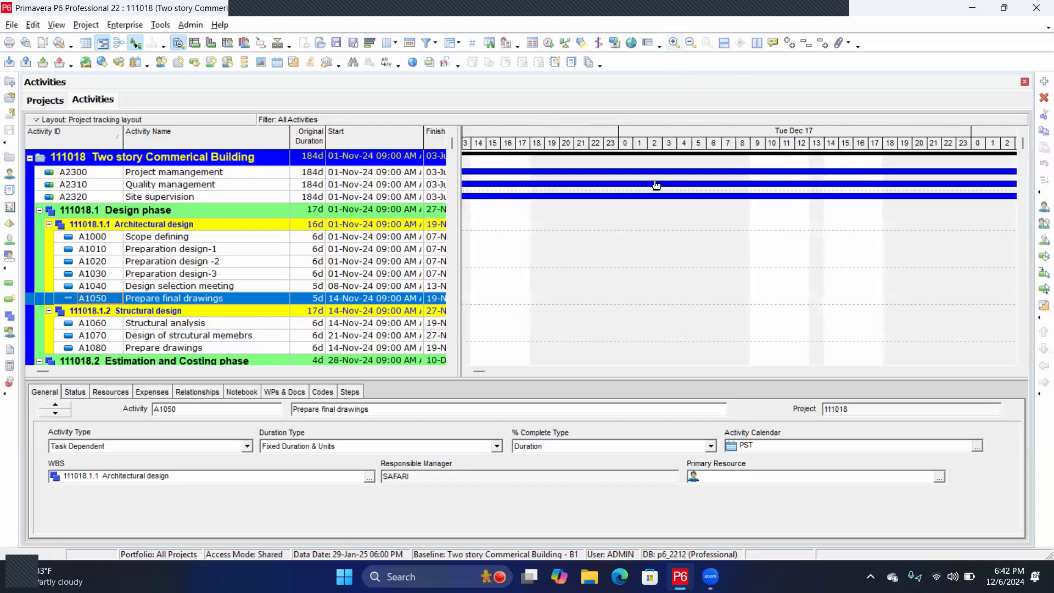
pyautogui.moveTo(486, 139); pyautogui.dragTo(1015, 143)
pyautogui.moveTo(527, 147); pyautogui.dragTo(623, 135)
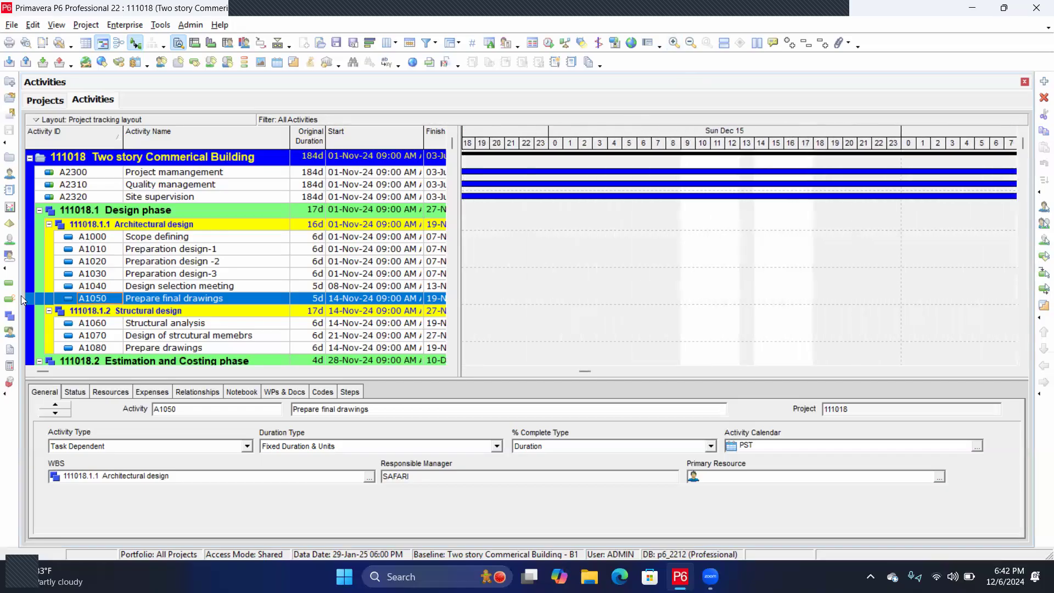
# Return to the Projects view and open project 57181, Construction of New villa, to show its activities
pyautogui.click(43, 101)
pyautogui.scroll(2, 172, 212)
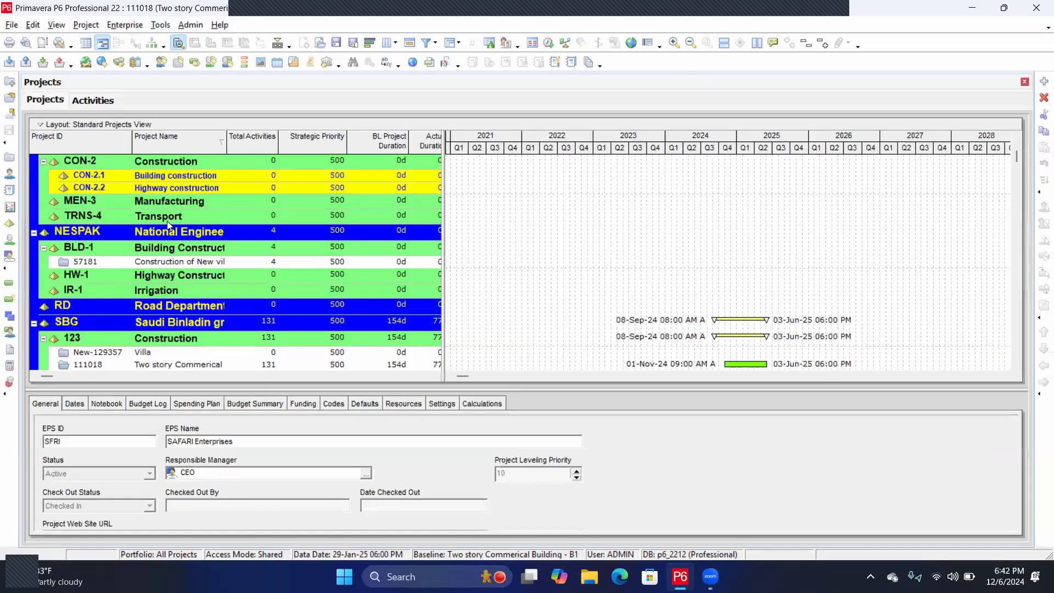
pyautogui.click(170, 264)
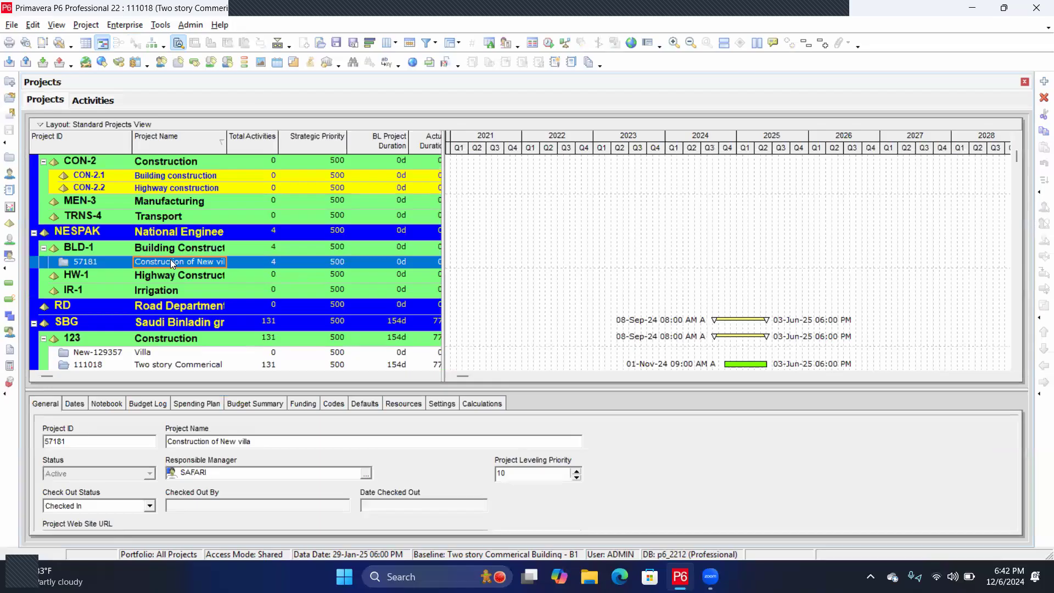
pyautogui.rightClick(170, 259)
pyautogui.click(226, 224)
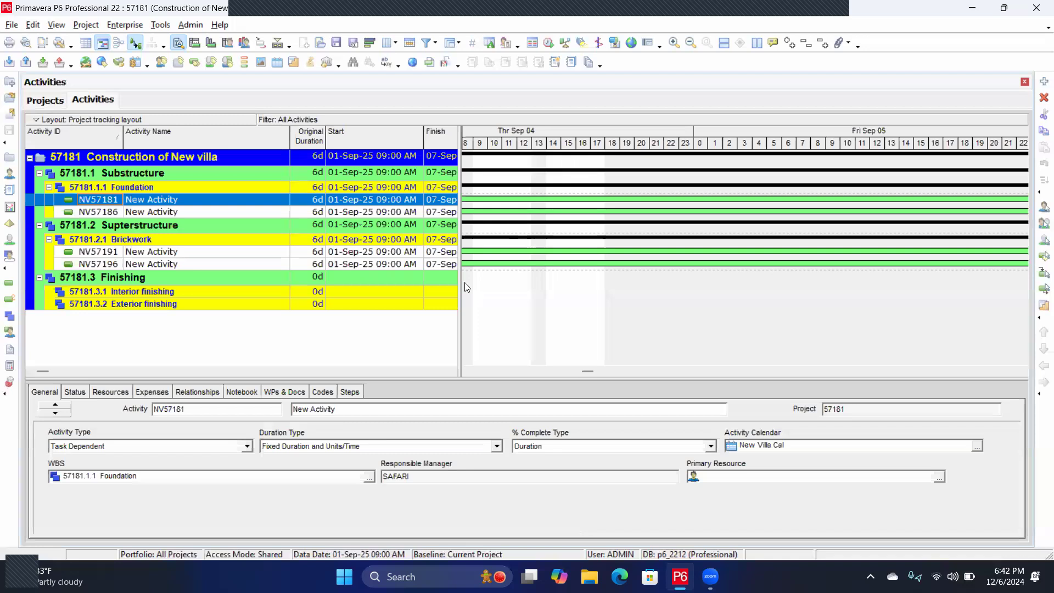
# Bring the Mon Sep 01 start of project 57181's activity bars into view and examine that day's hourly shading
pyautogui.moveTo(479, 138); pyautogui.dragTo(761, 128)
pyautogui.moveTo(471, 137); pyautogui.dragTo(893, 132)
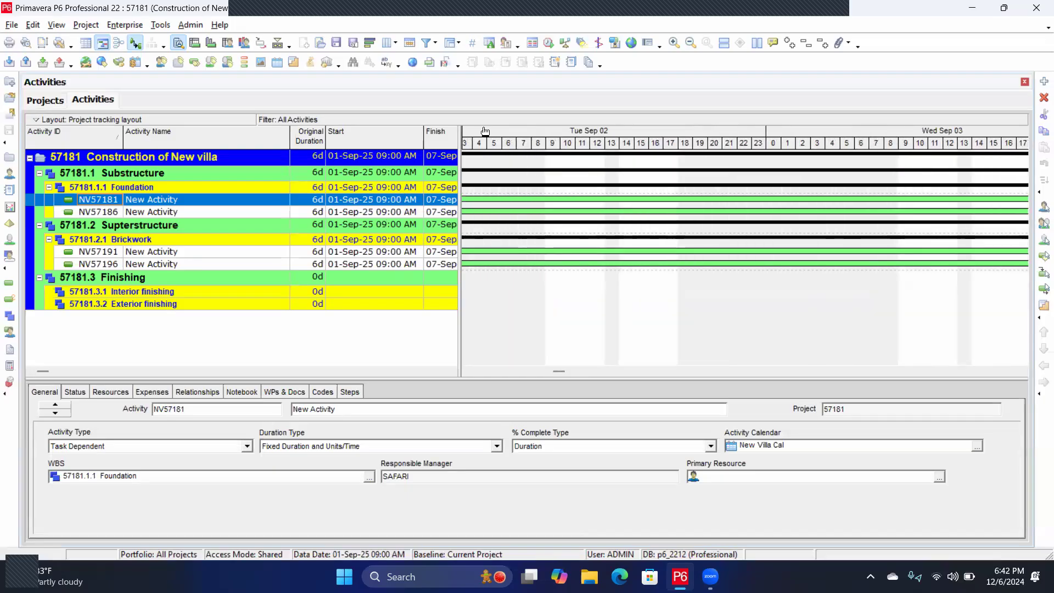
pyautogui.moveTo(479, 134); pyautogui.dragTo(870, 135)
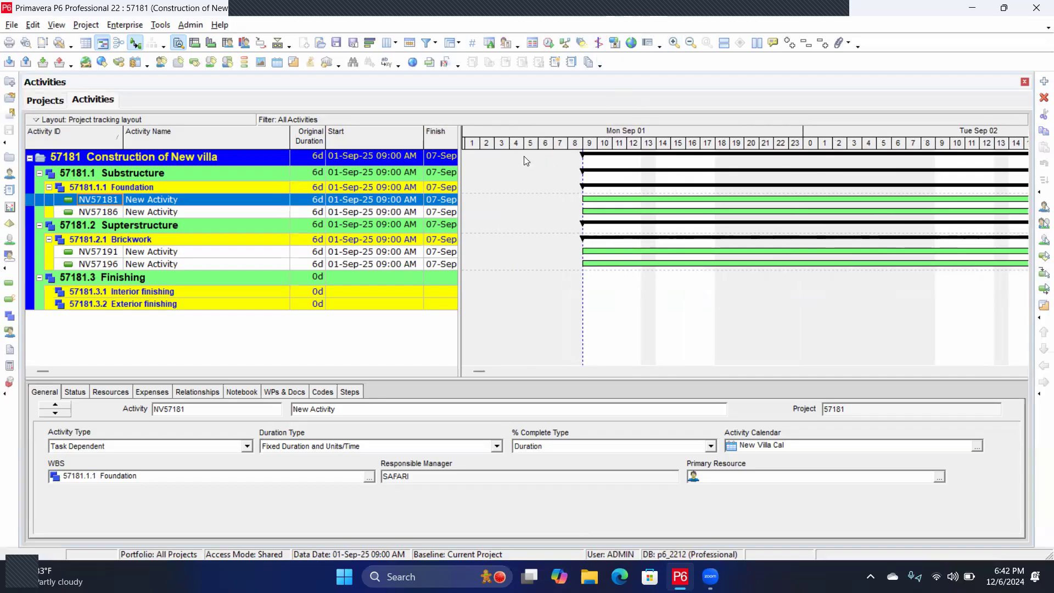
pyautogui.moveTo(523, 135); pyautogui.dragTo(642, 130)
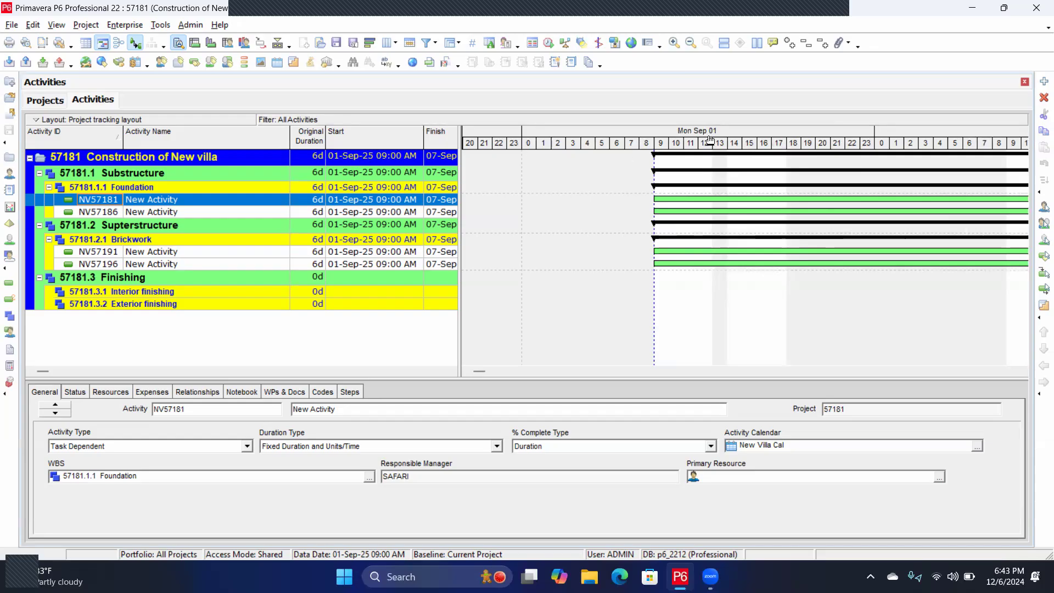
pyautogui.hscroll(3, 724, 140)
pyautogui.moveTo(724, 140); pyautogui.dragTo(877, 159)
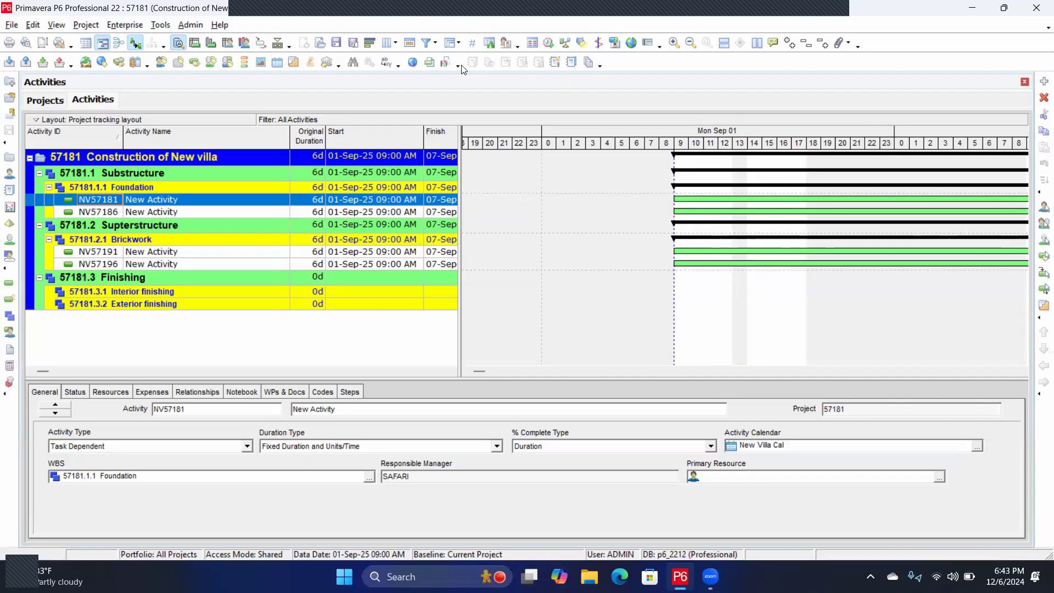
# Compare the daily and hourly timescales, and examine the working and nonworking hours across Mon Sep 01 and Tue Sep 02
pyautogui.click(686, 41)
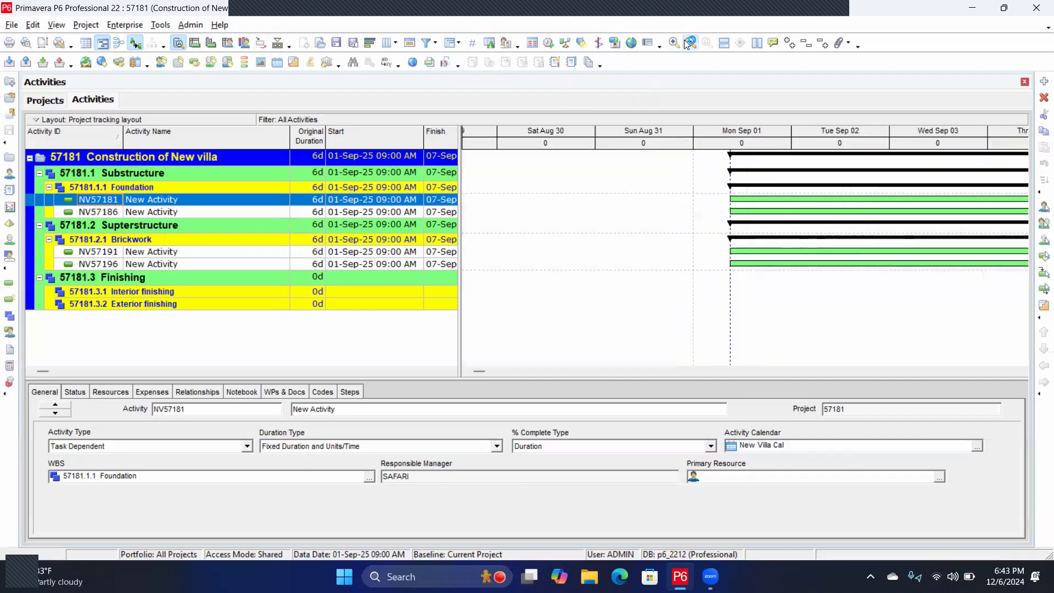
pyautogui.click(674, 43)
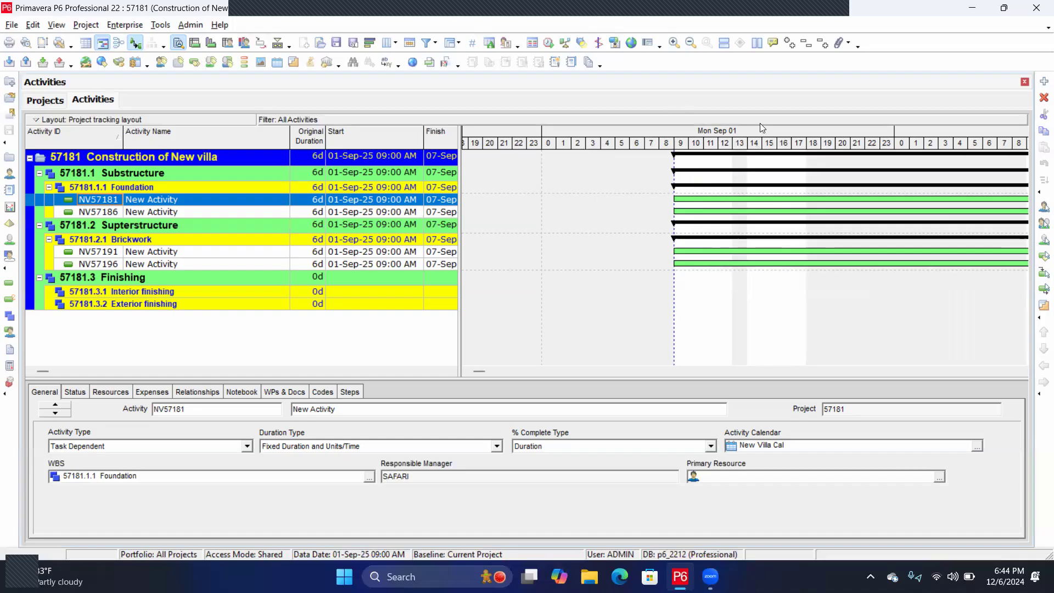
pyautogui.moveTo(935, 124); pyautogui.dragTo(741, 143)
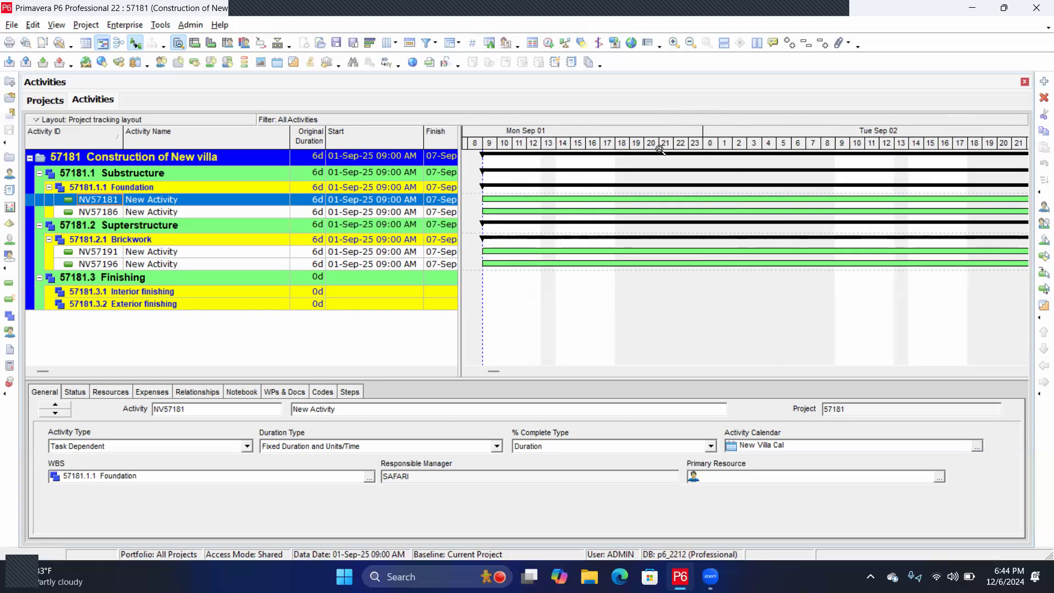
pyautogui.moveTo(648, 133); pyautogui.dragTo(864, 124)
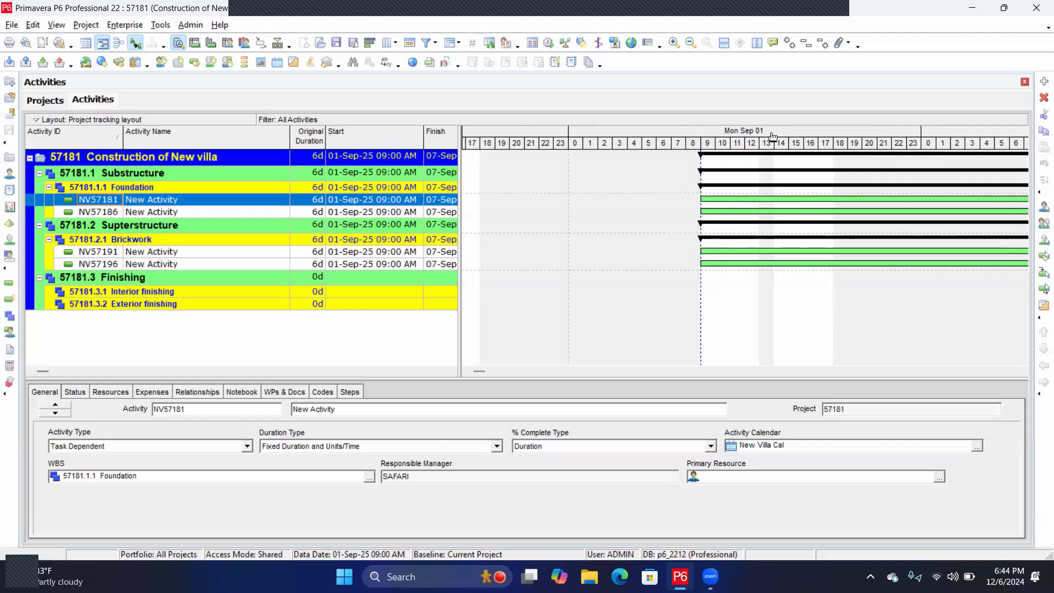
pyautogui.moveTo(774, 136); pyautogui.dragTo(709, 135)
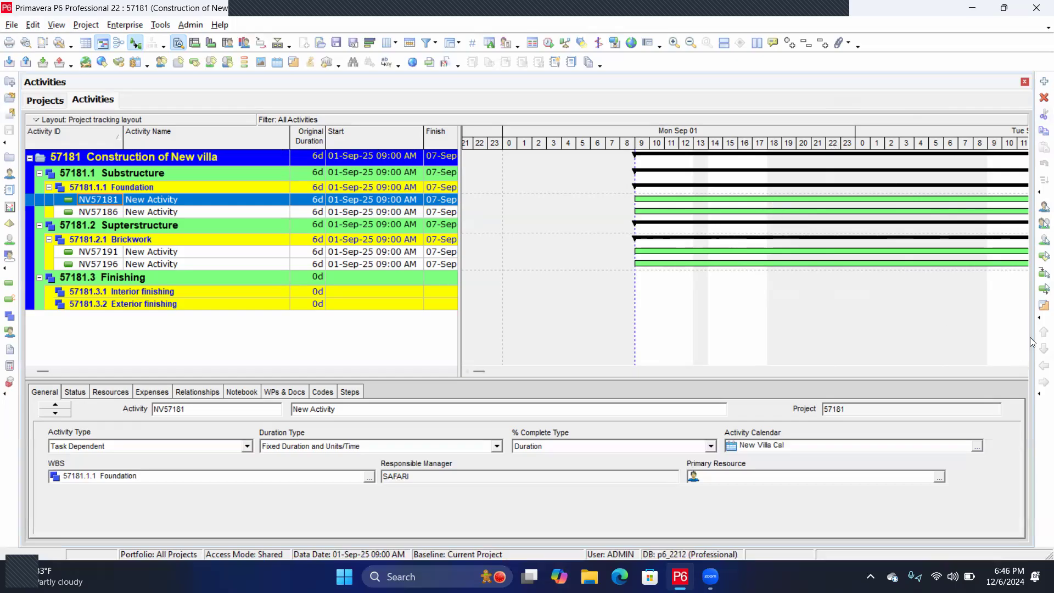
pyautogui.moveTo(951, 131); pyautogui.dragTo(172, 128)
pyautogui.moveTo(917, 132); pyautogui.dragTo(996, 169)
pyautogui.moveTo(532, 134); pyautogui.dragTo(762, 145)
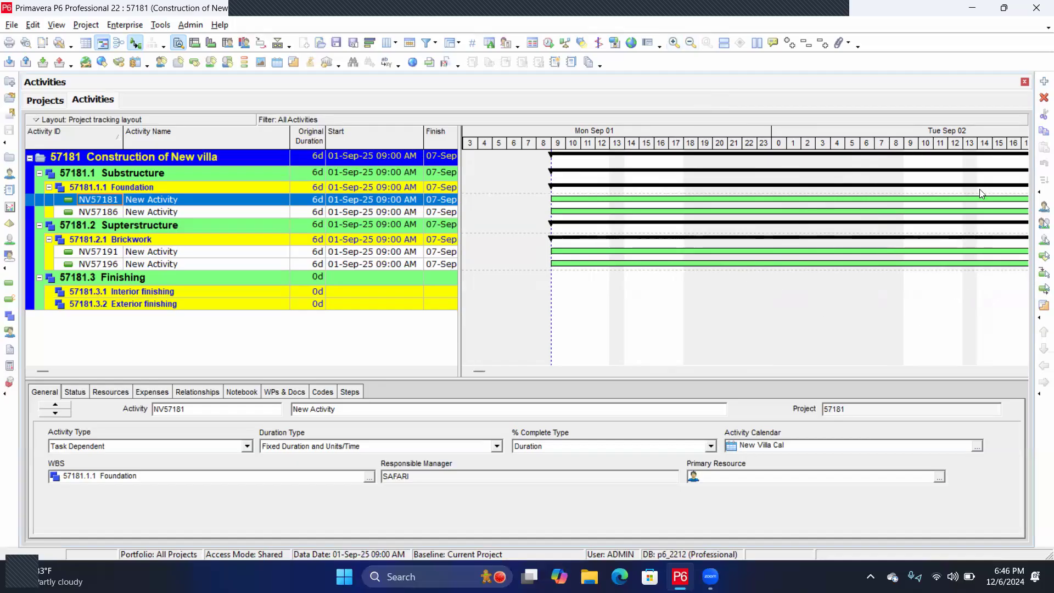
# Review project 57181's activity bars at progressively coarser timescales, from days up to quarters and months
pyautogui.click(689, 42)
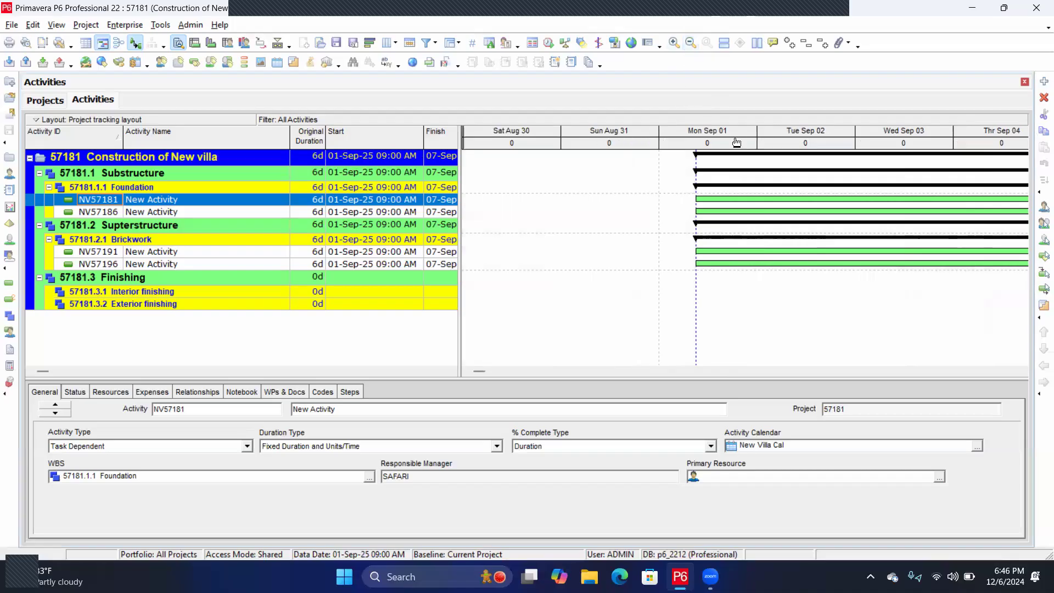
pyautogui.click(690, 48)
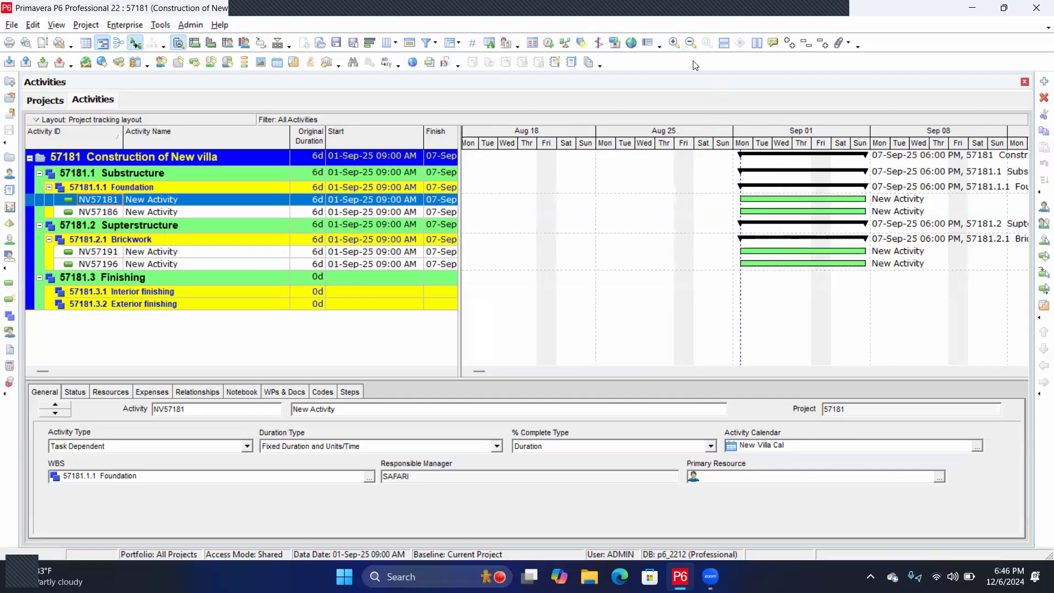
pyautogui.click(690, 44)
pyautogui.click(686, 44)
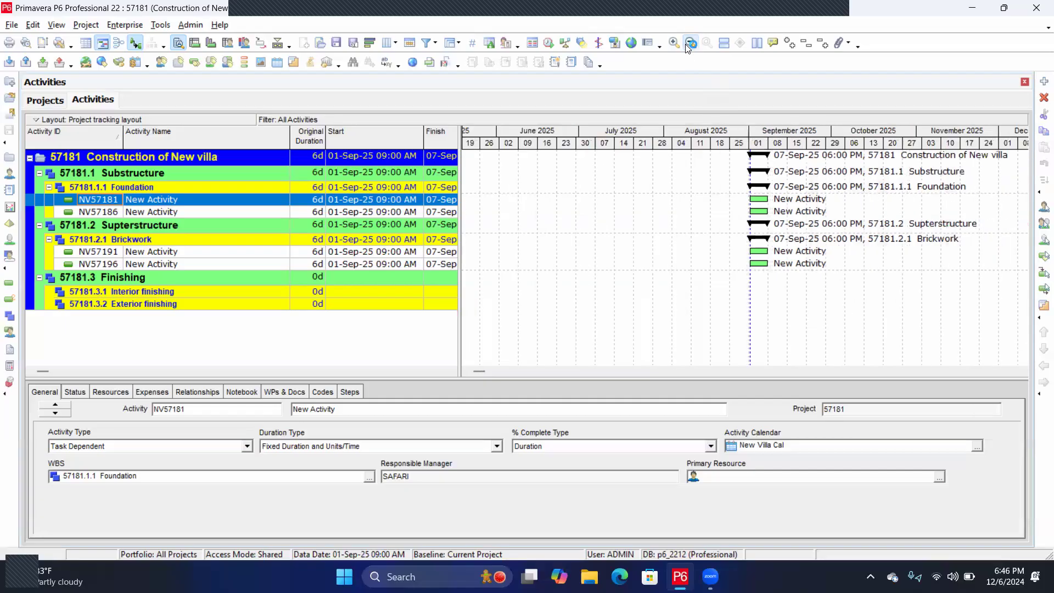
pyautogui.click(686, 44)
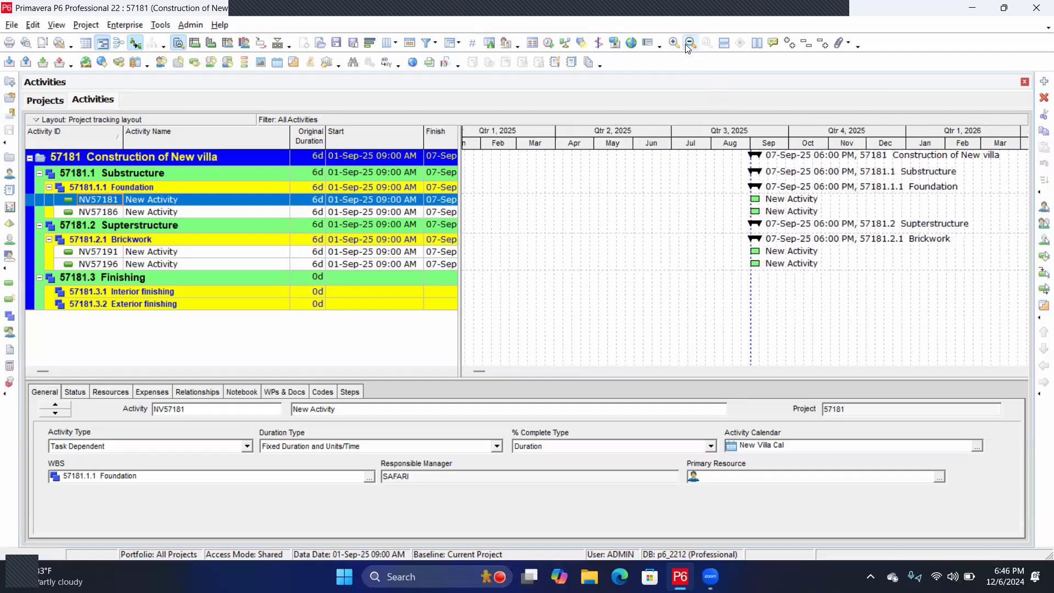
# Set project 57181's activity Gantt chart to a timescale of weeks and days with three-letter weekday names
pyautogui.click(673, 43)
pyautogui.click(673, 43)
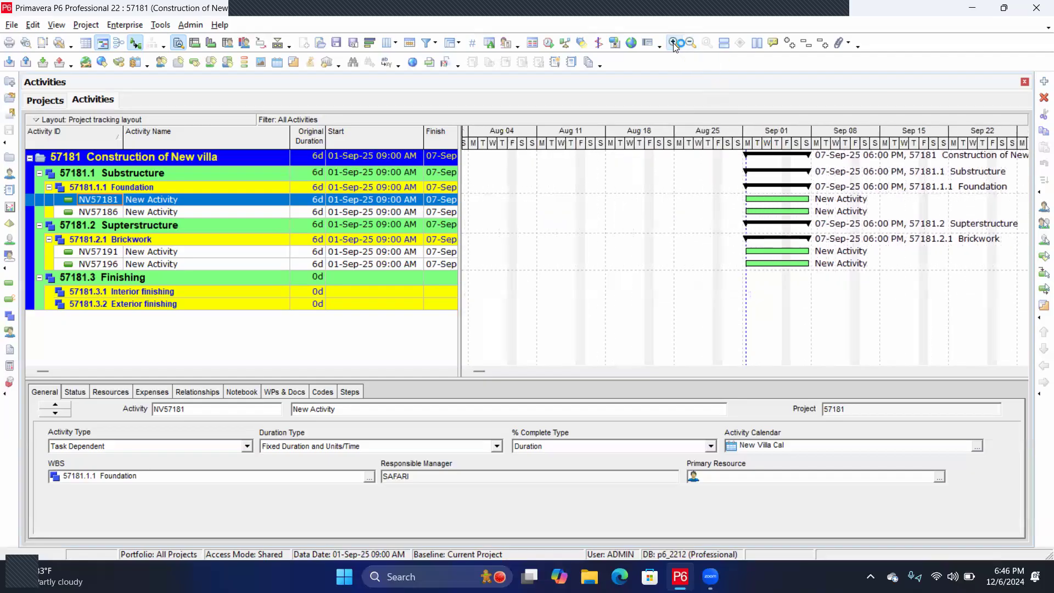
pyautogui.click(673, 43)
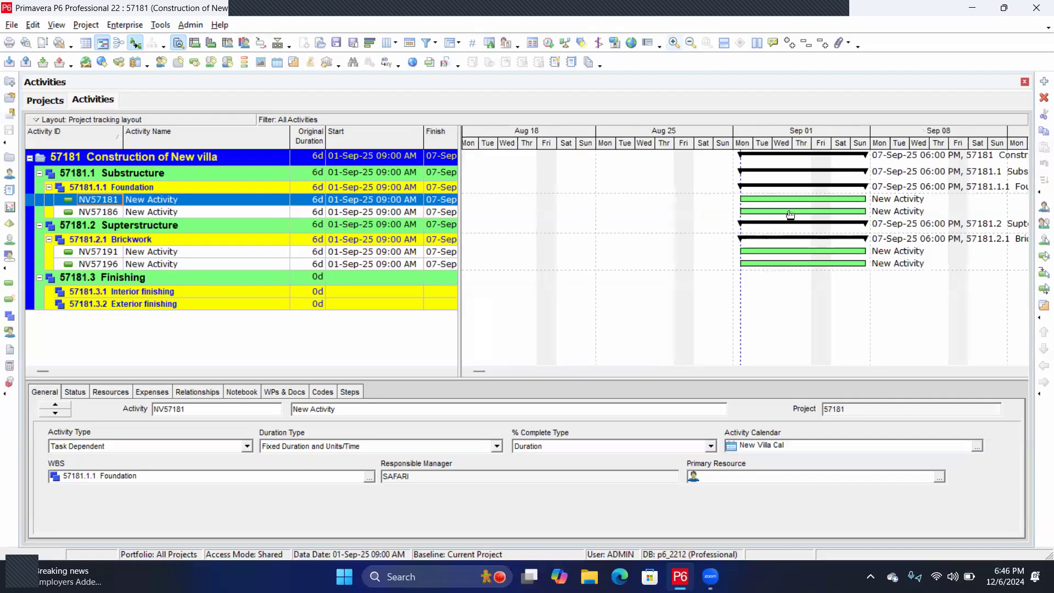
pyautogui.click(691, 43)
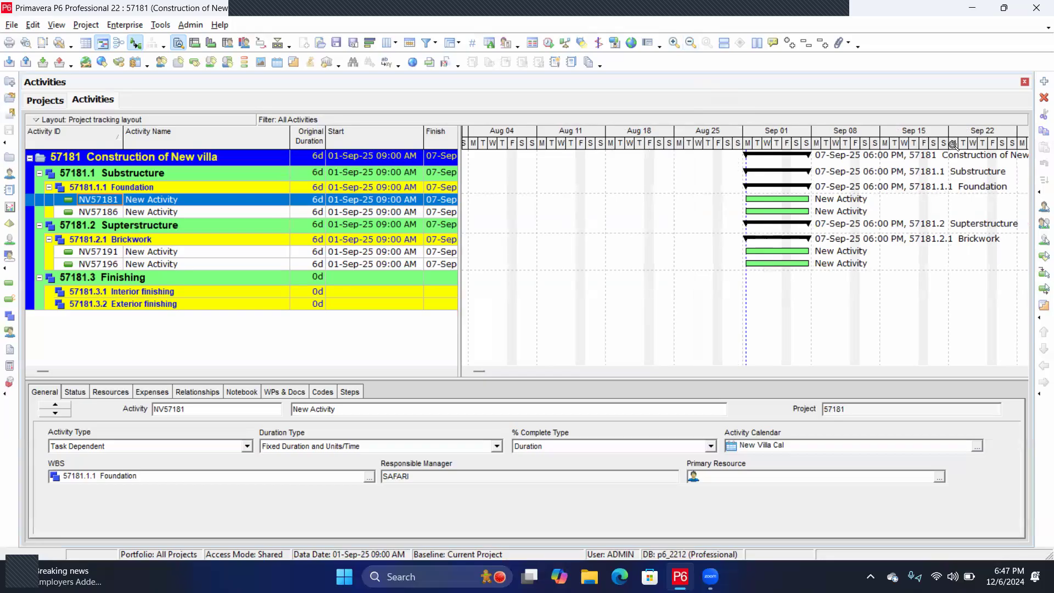
pyautogui.click(674, 43)
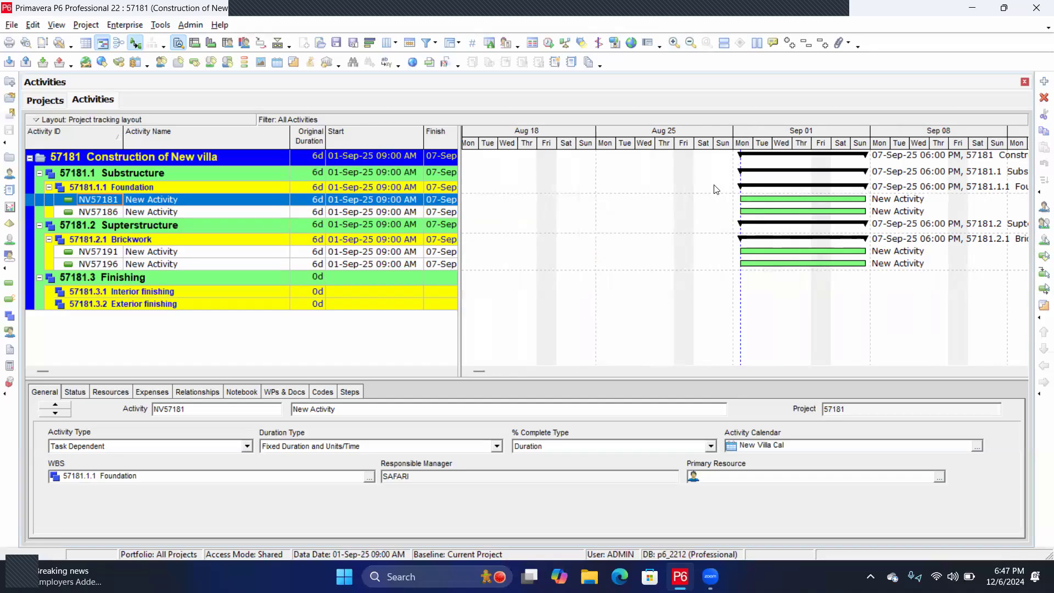
# Examine the weekly nonwork-day shading along project 57181's timeline from late July through March
pyautogui.moveTo(679, 135); pyautogui.dragTo(1043, 151)
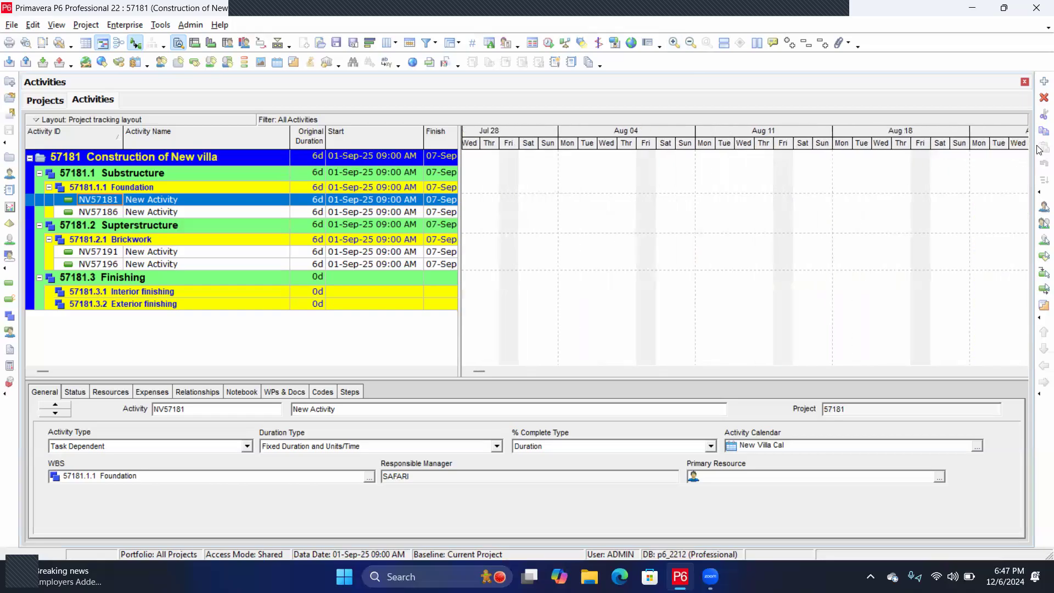
pyautogui.moveTo(946, 133); pyautogui.dragTo(149, 155)
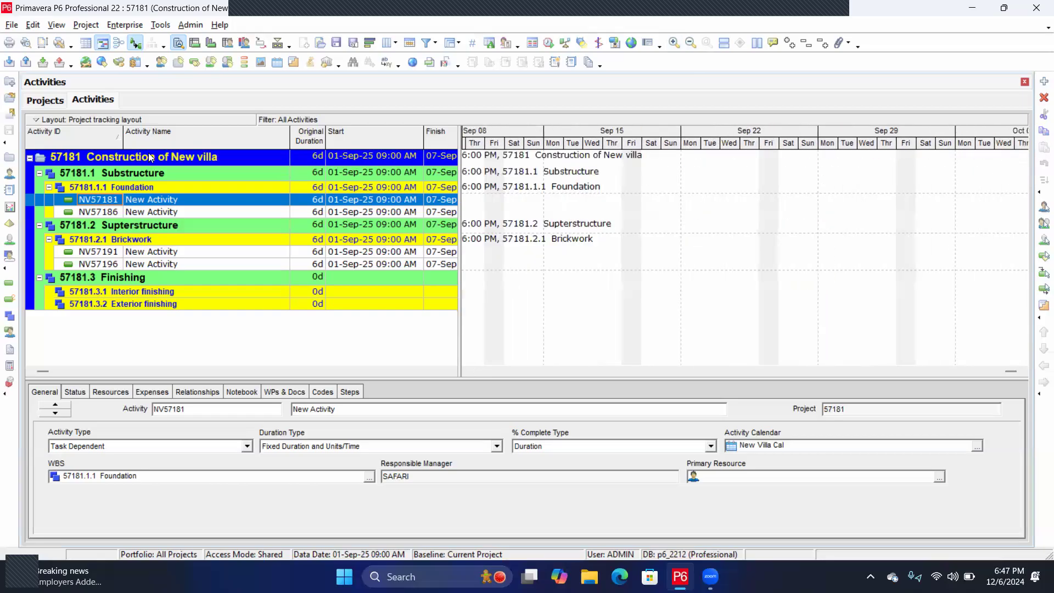
pyautogui.moveTo(988, 136); pyautogui.dragTo(370, 138)
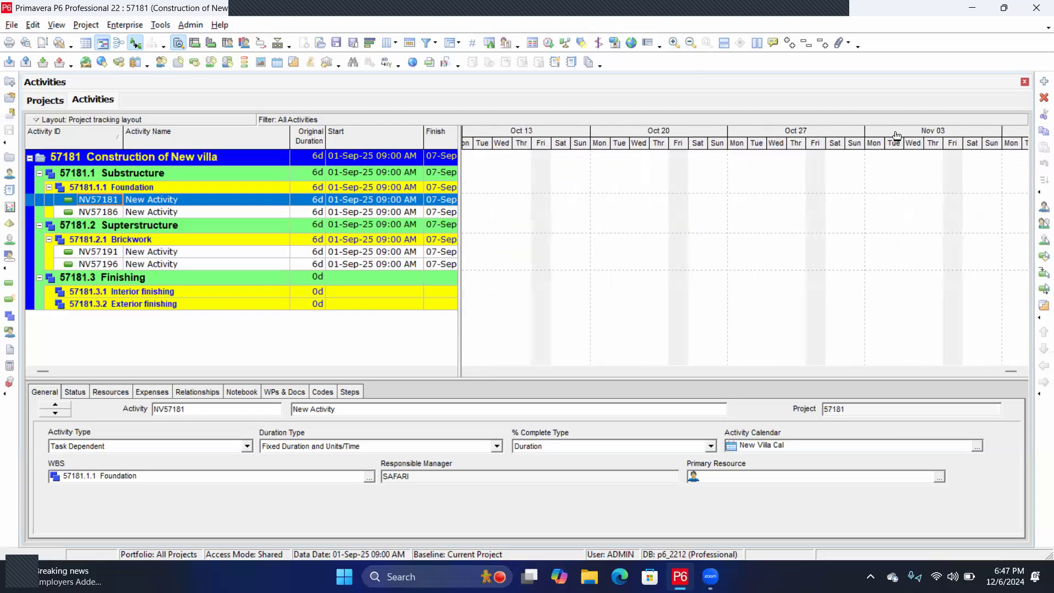
pyautogui.moveTo(970, 131); pyautogui.dragTo(715, 139)
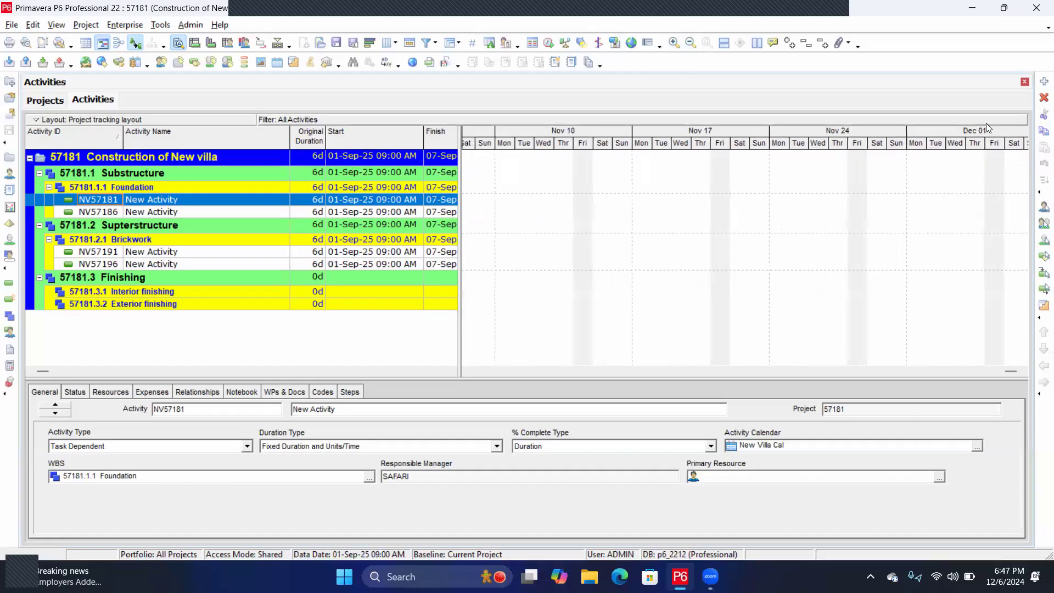
pyautogui.moveTo(996, 137); pyautogui.dragTo(503, 139)
pyautogui.moveTo(976, 138); pyautogui.dragTo(564, 138)
pyautogui.moveTo(982, 135); pyautogui.dragTo(518, 202)
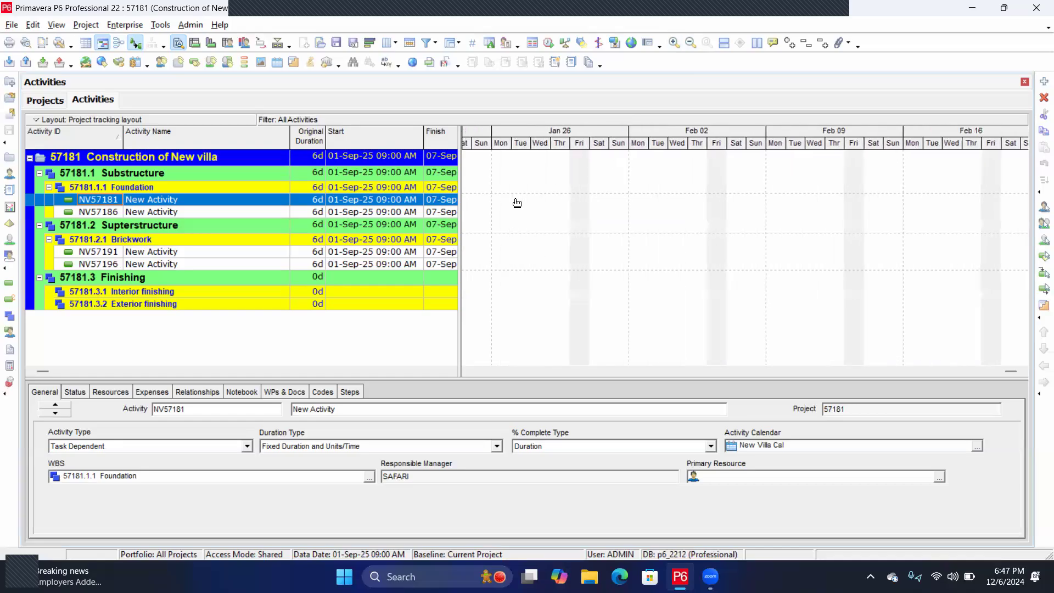
pyautogui.moveTo(988, 141); pyautogui.dragTo(639, 205)
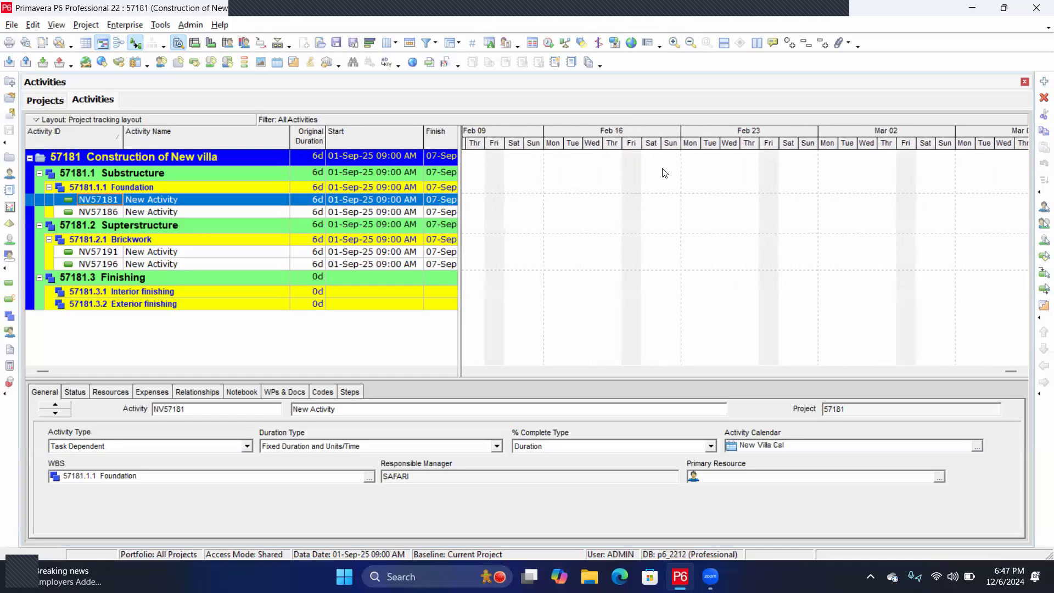
pyautogui.moveTo(694, 134)
pyautogui.mouseDown()
pyautogui.moveTo(560, 132)
pyautogui.moveTo(693, 148)
pyautogui.mouseUp()
pyautogui.moveTo(804, 137); pyautogui.dragTo(627, 137)
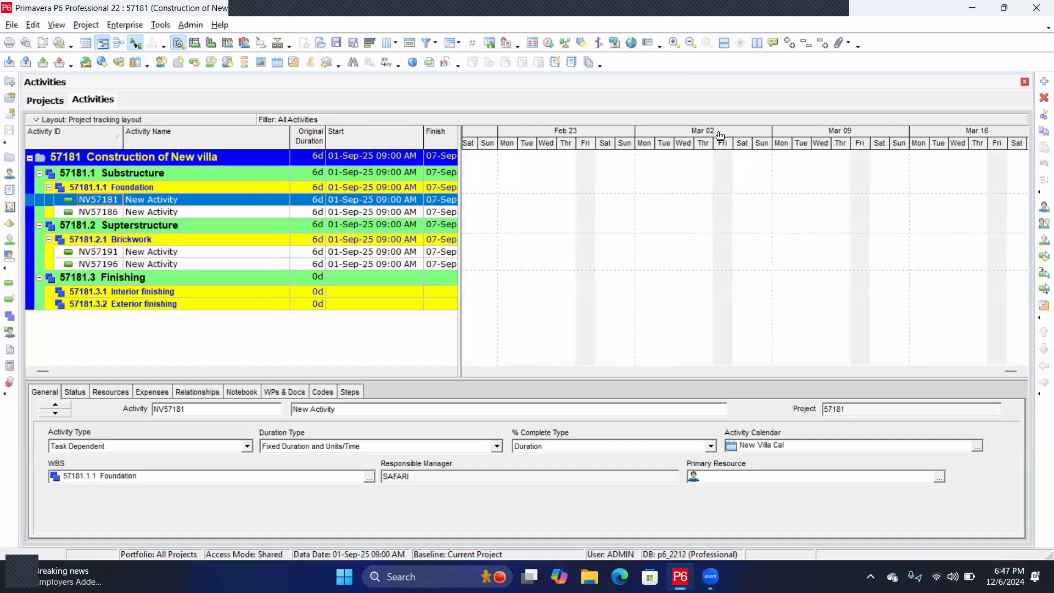
pyautogui.moveTo(799, 137); pyautogui.dragTo(850, 141)
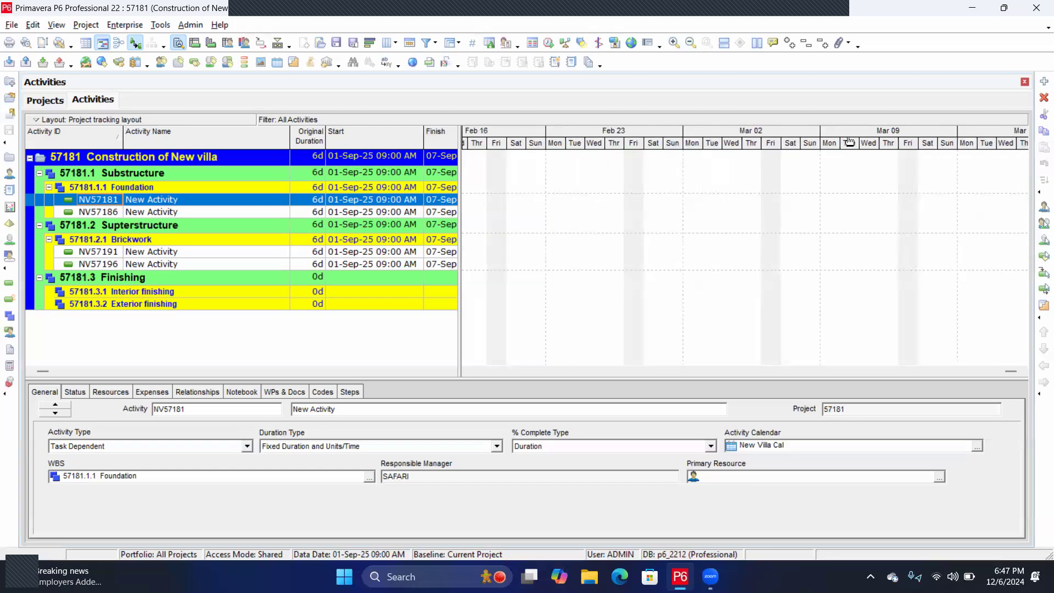
# Bring the activity bars in the week of Sep 01 back into view and widen the timescale's day columns
pyautogui.doubleClick(522, 206)
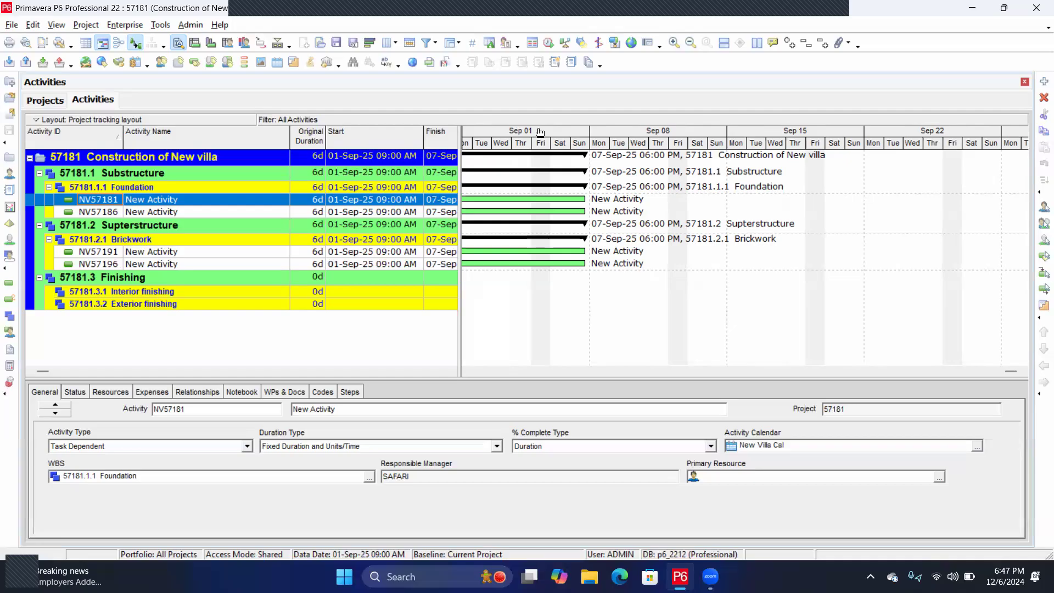
pyautogui.moveTo(541, 131); pyautogui.dragTo(561, 146)
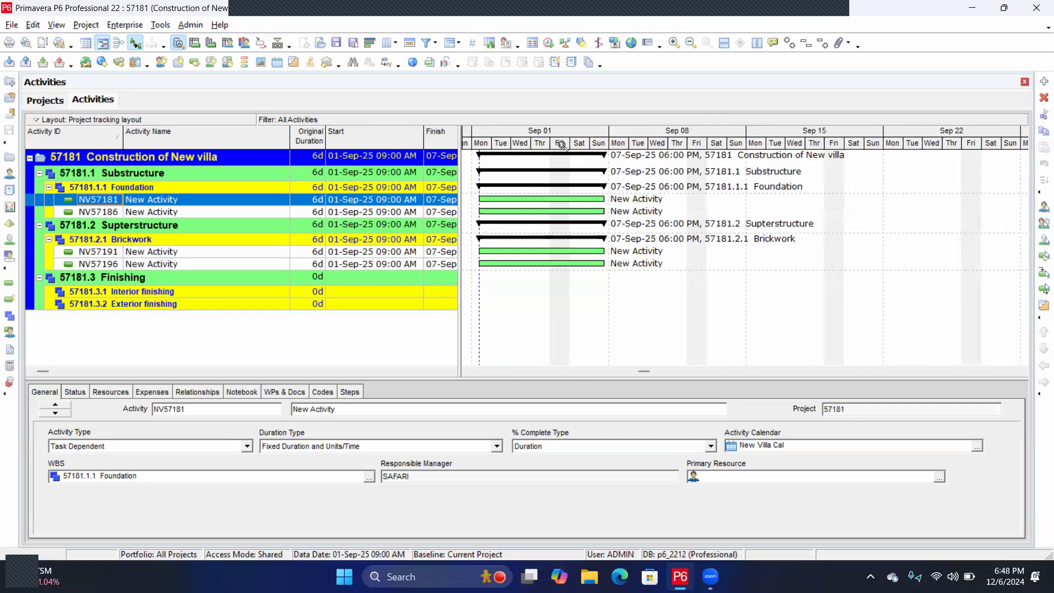
pyautogui.moveTo(589, 145); pyautogui.dragTo(679, 173)
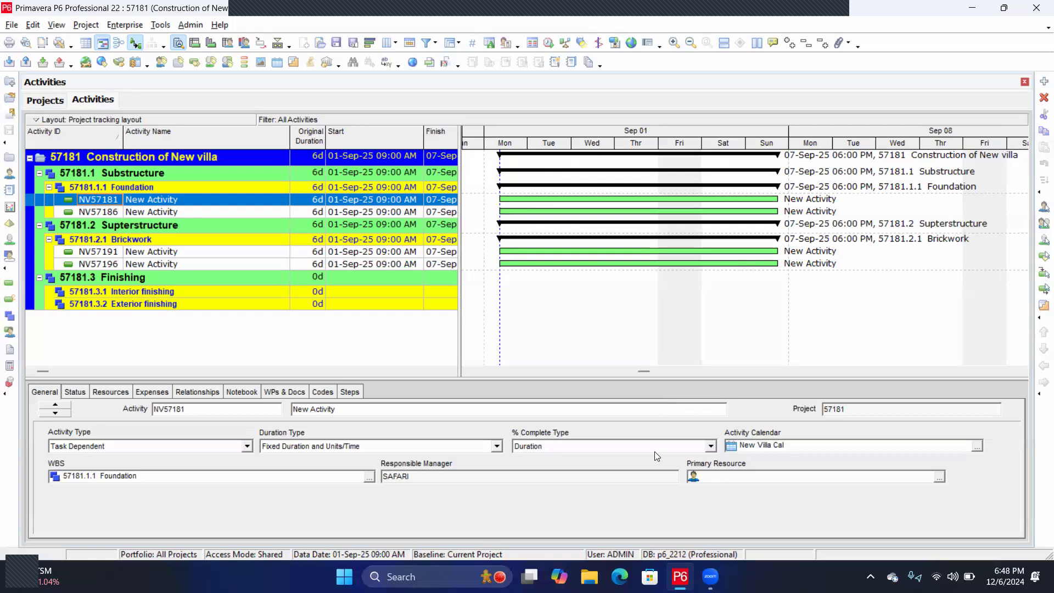
# Compare the activity columns through Calendar, Predecessor Details and Total Float with the Gantt bars for the week of Sep 01
pyautogui.moveTo(460, 178); pyautogui.dragTo(605, 197)
pyautogui.moveTo(506, 205); pyautogui.dragTo(762, 192)
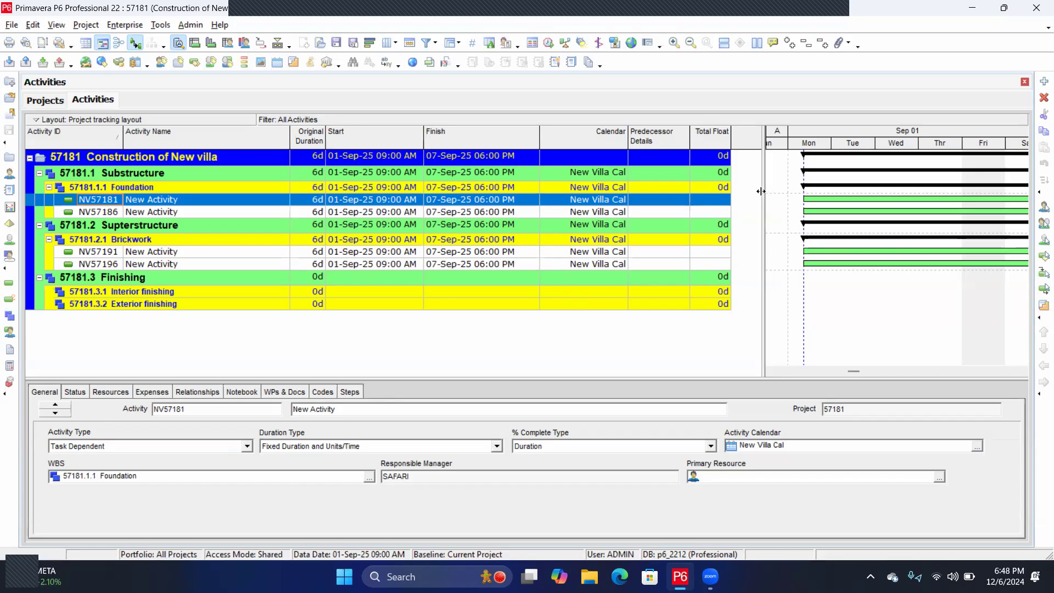
pyautogui.moveTo(762, 191); pyautogui.dragTo(306, 200)
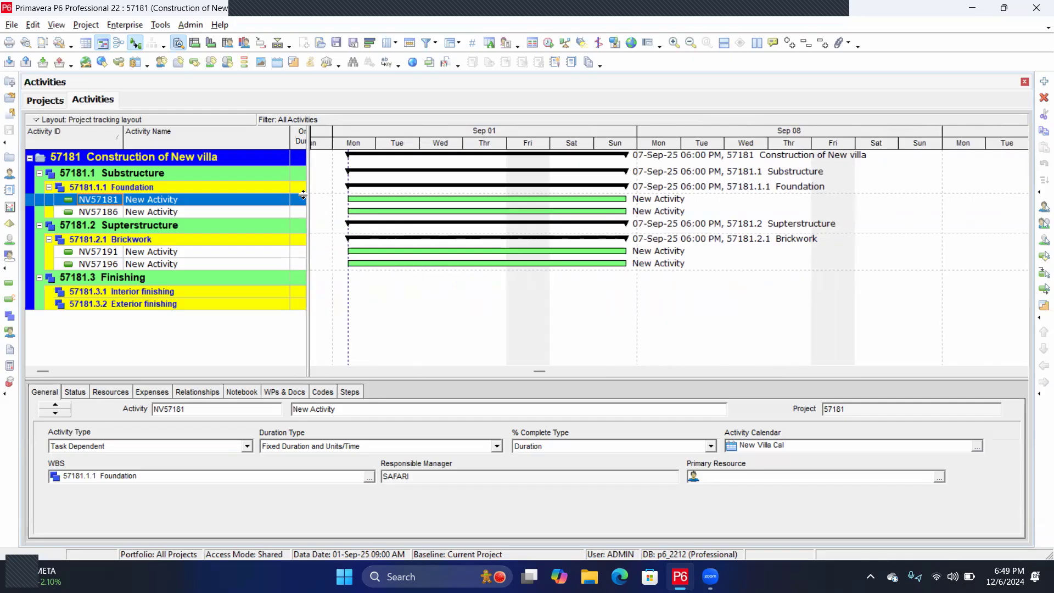
pyautogui.moveTo(308, 192); pyautogui.dragTo(535, 190)
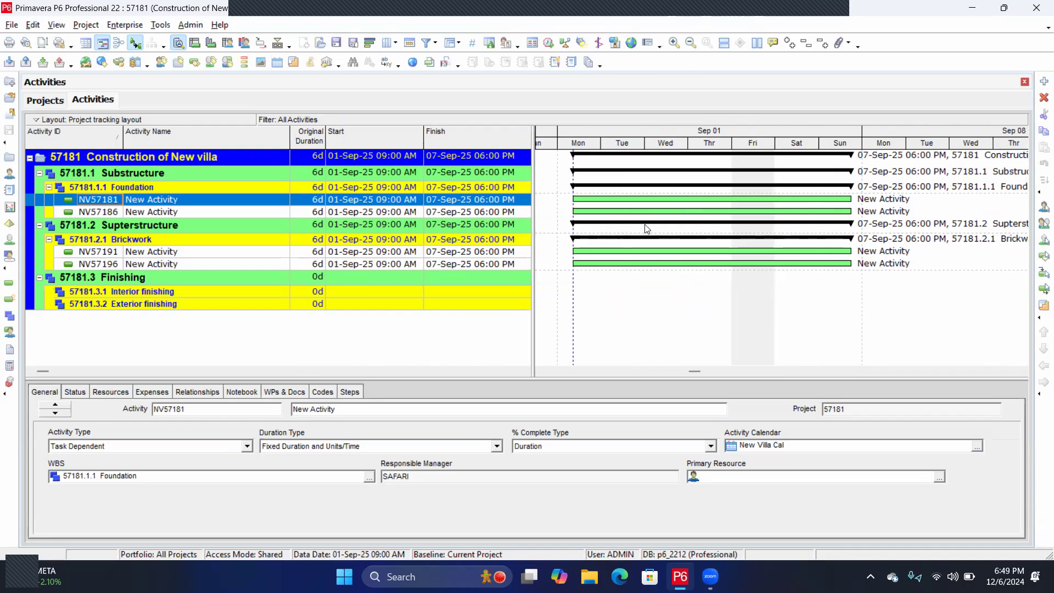
# Enable automatic scheduling when a change affects dates in the project's schedule options, save the settings and schedule the project
pyautogui.click(548, 44)
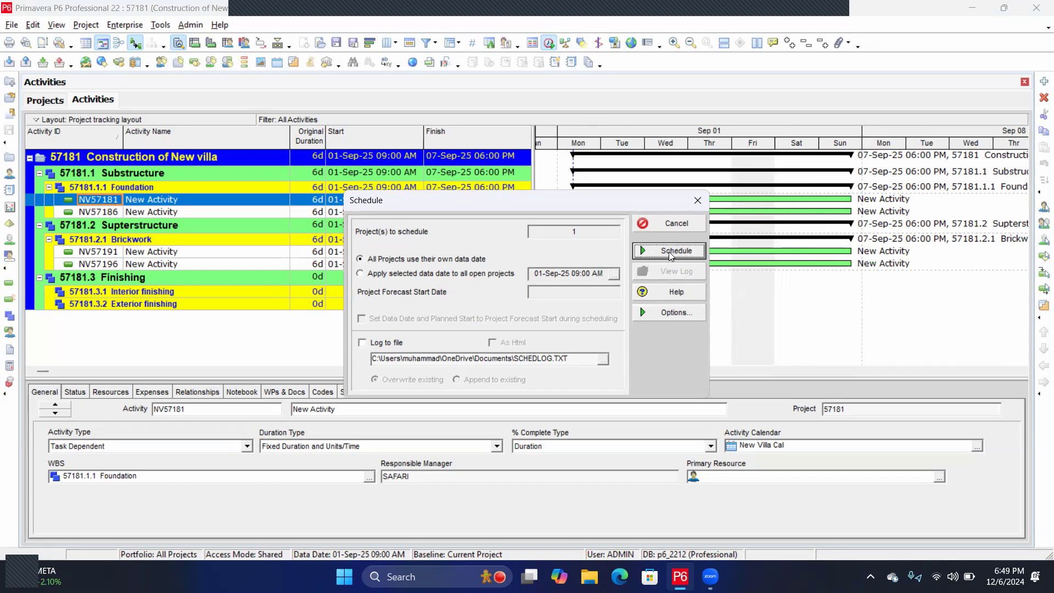
pyautogui.click(673, 313)
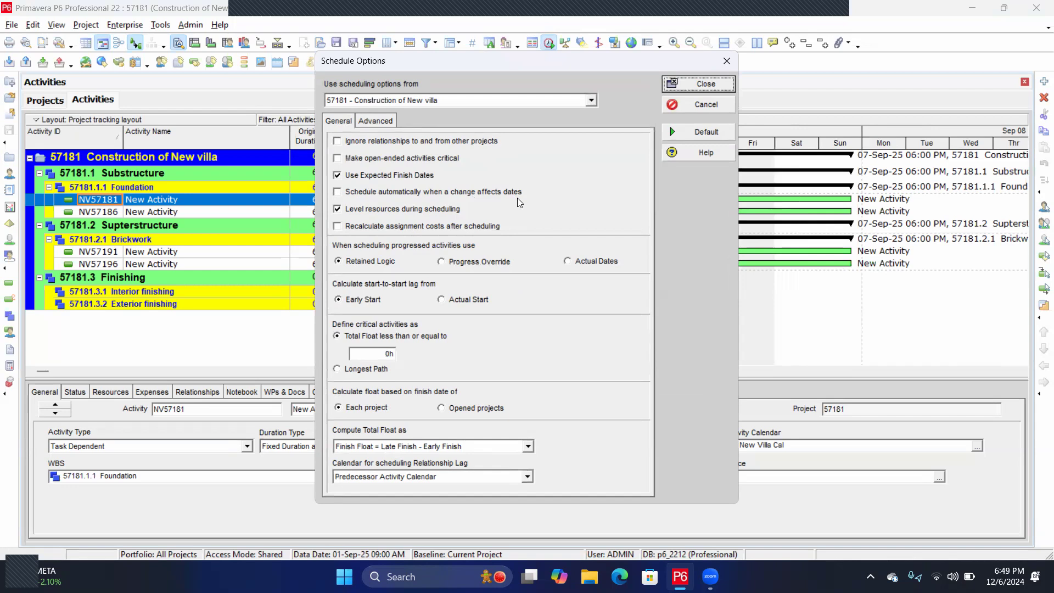
pyautogui.click(338, 192)
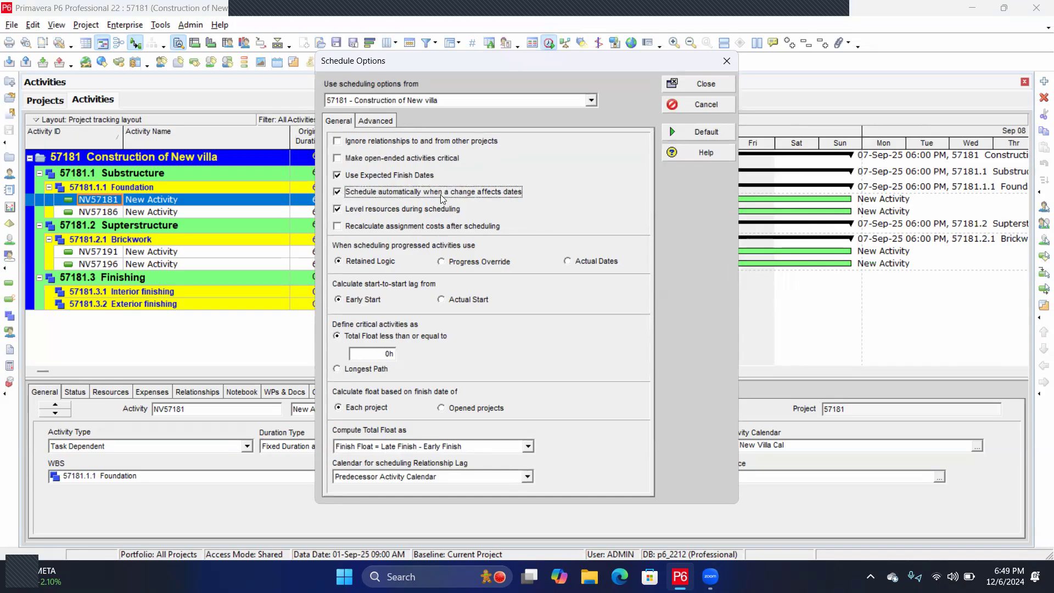
pyautogui.click(707, 83)
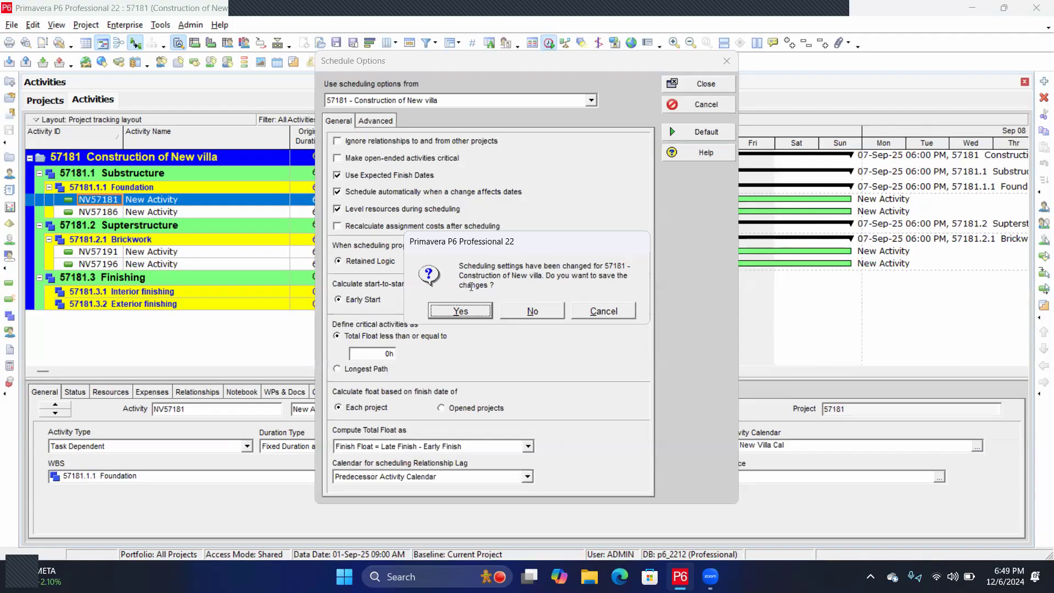
pyautogui.click(456, 312)
pyautogui.click(686, 250)
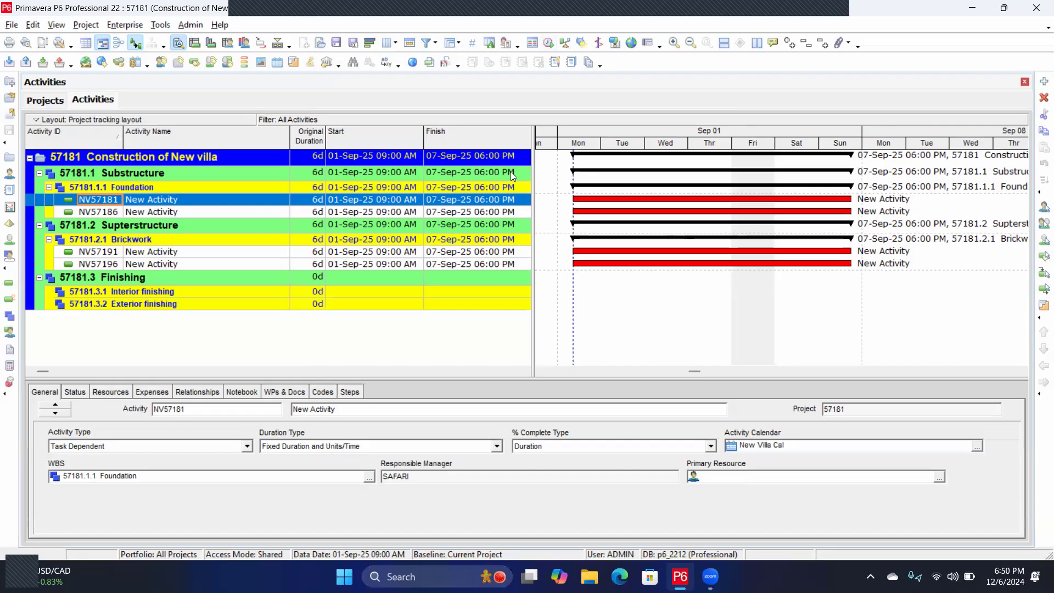
# Set activity NV57186's original duration to 3d and check the Total Float column against the Foundation bars
pyautogui.moveTo(534, 175); pyautogui.dragTo(346, 208)
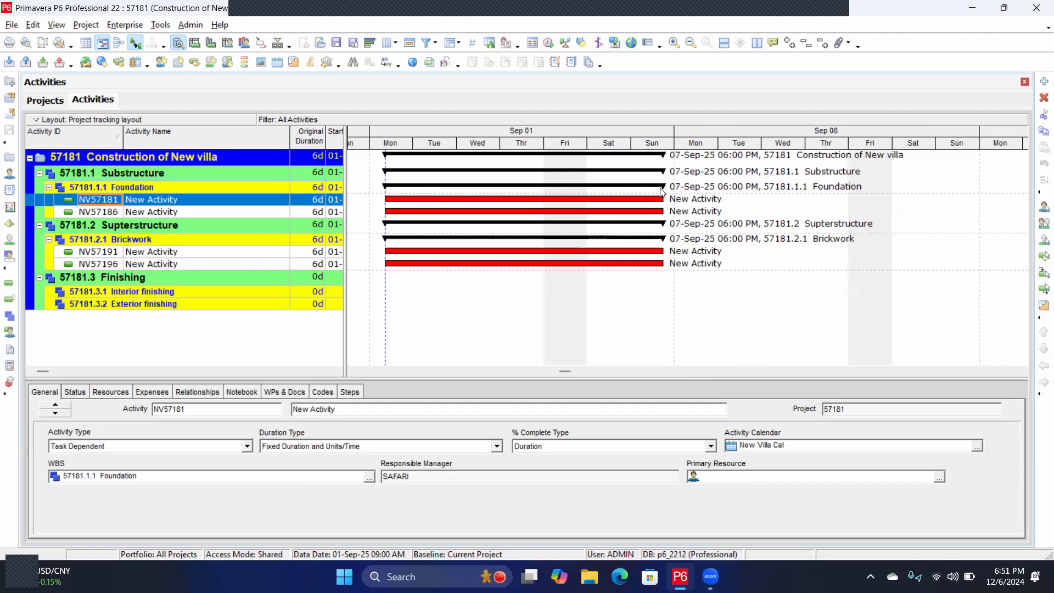
pyautogui.click(313, 212)
pyautogui.write('3d')
pyautogui.press('Return')
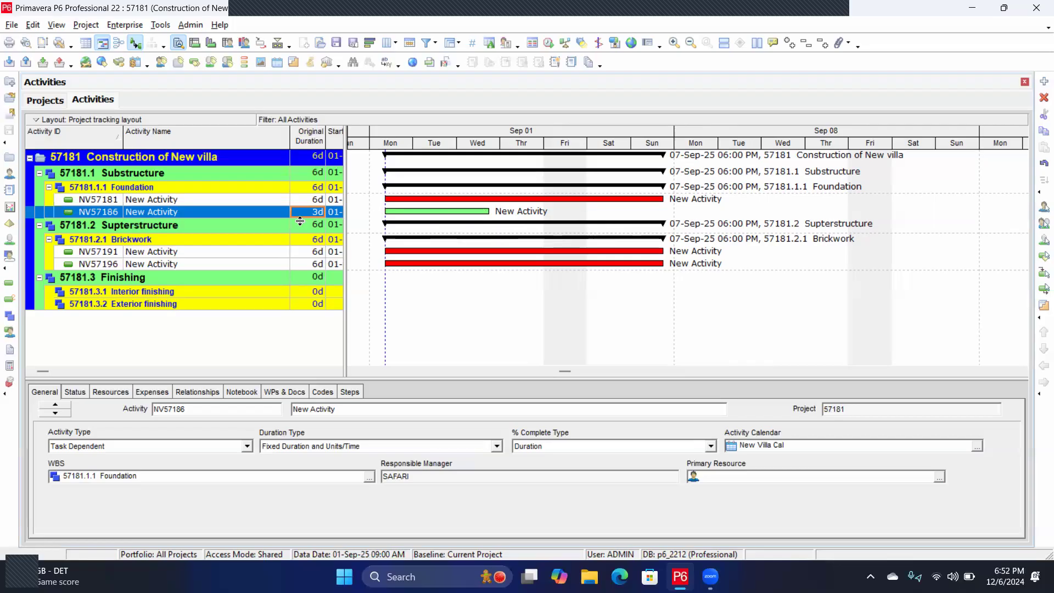
pyautogui.moveTo(346, 217); pyautogui.dragTo(753, 207)
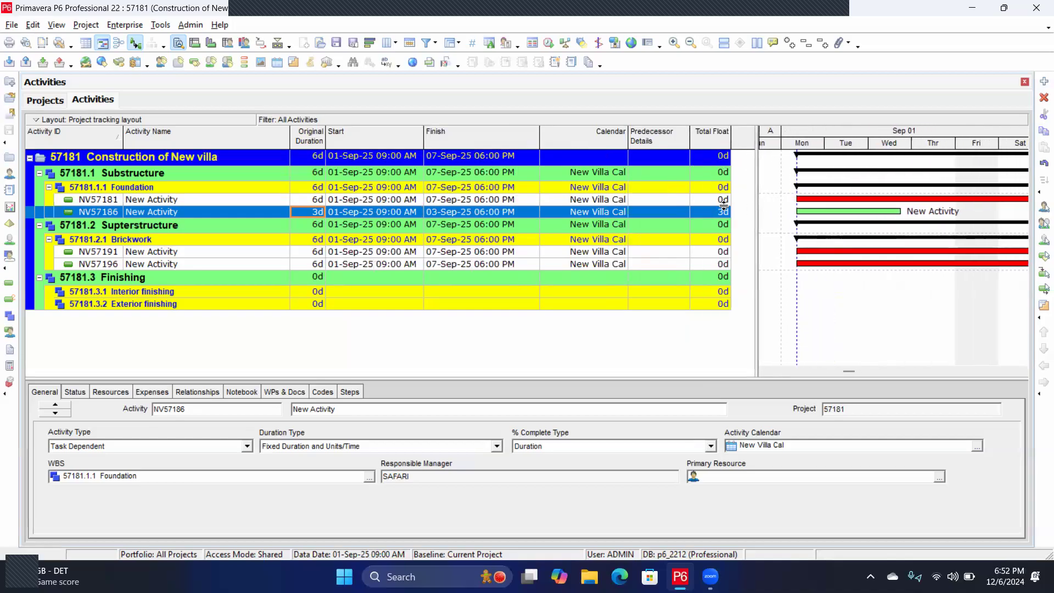
pyautogui.click(815, 203)
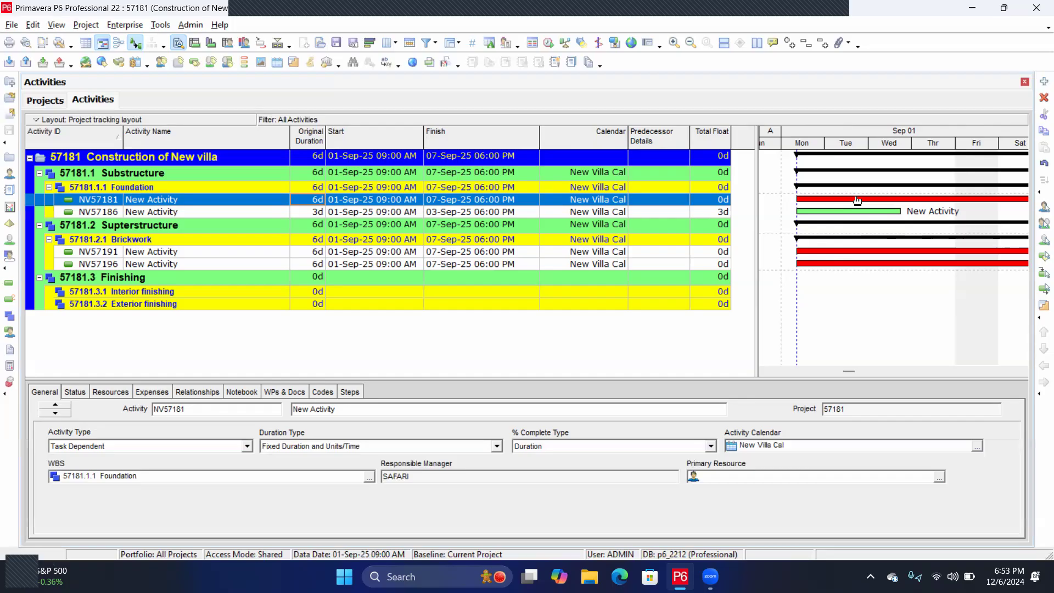
# Set activity NV57181's original duration to 7d with its bars in view on the Gantt chart
pyautogui.moveTo(757, 188); pyautogui.dragTo(364, 267)
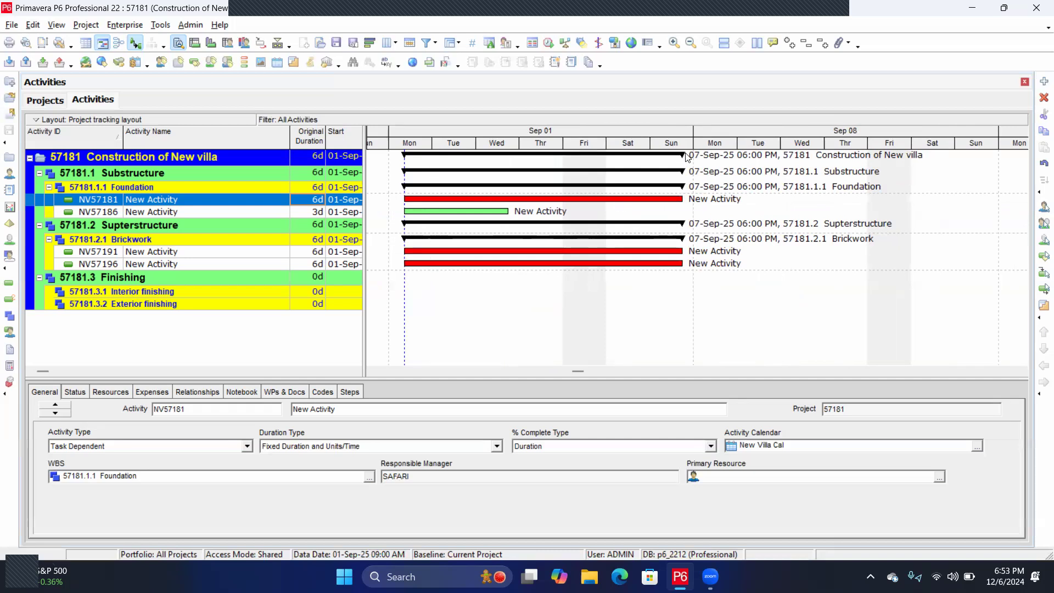
pyautogui.click(316, 199)
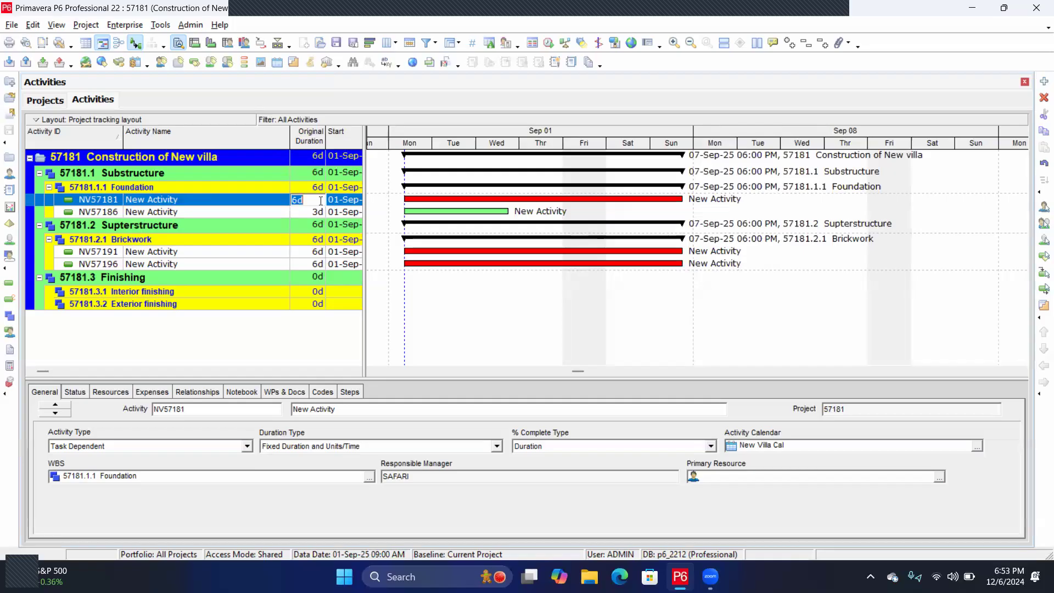
pyautogui.write('7d')
pyautogui.press('Return')
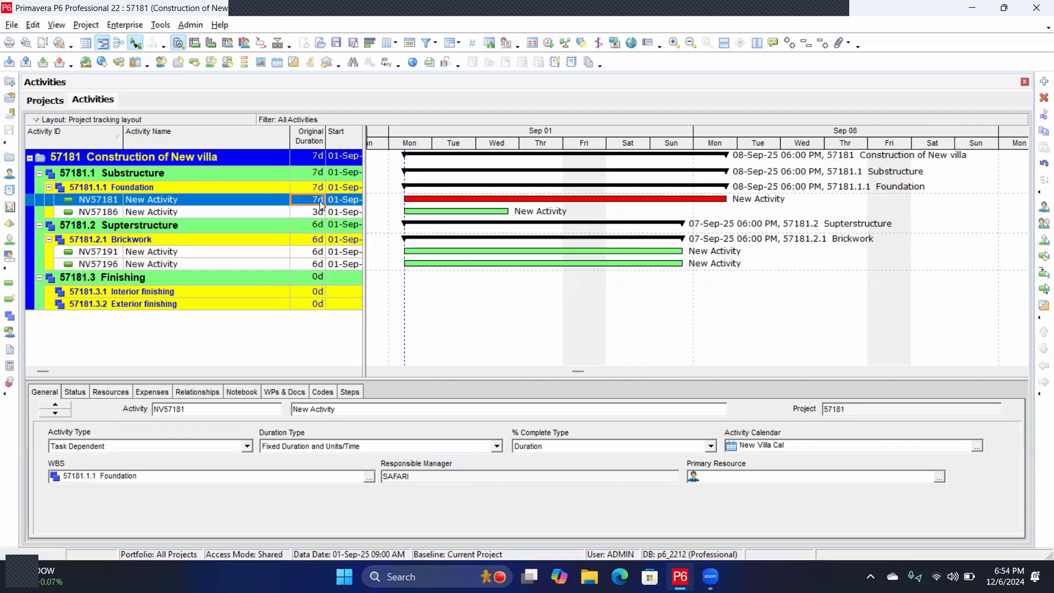
# Add a third activity under the 57181.1.1 Foundation WBS element
pyautogui.click(128, 188)
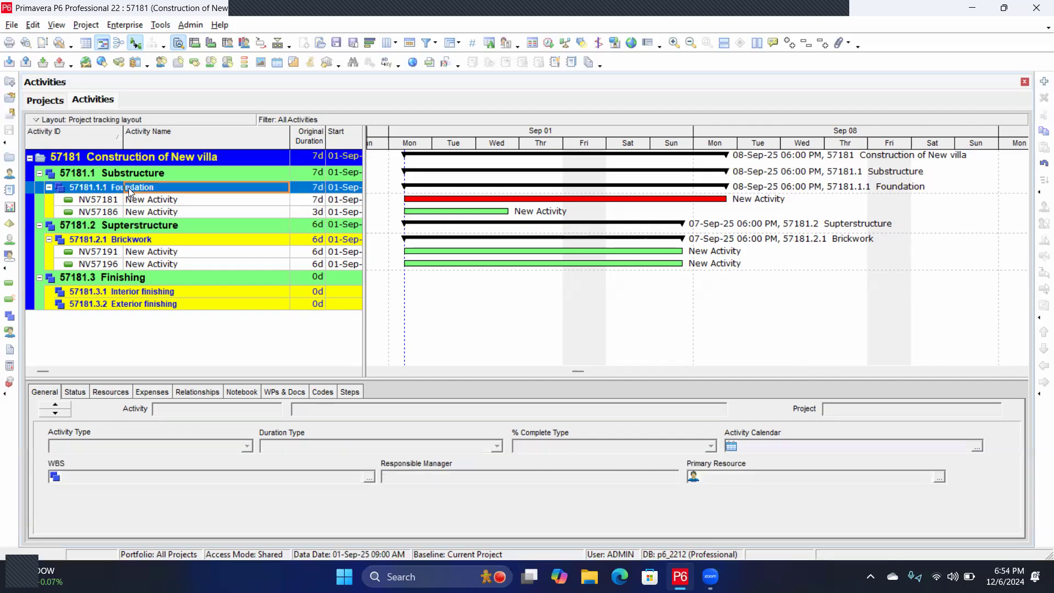
pyautogui.click(1041, 81)
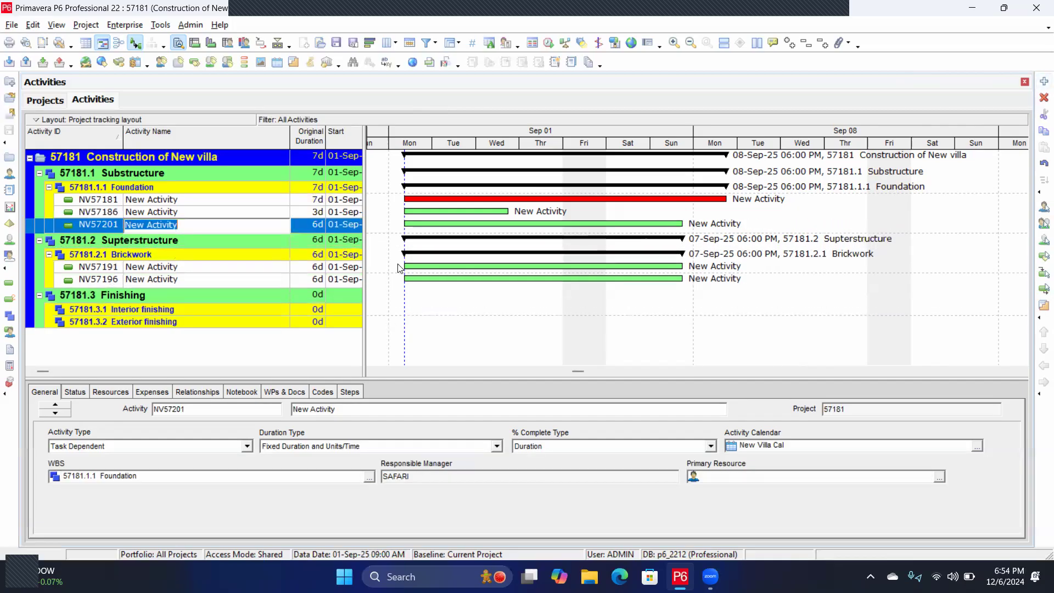
# Set the original durations of Foundation activities NV57186 and NV57181 to 6 days each
pyautogui.click(314, 212)
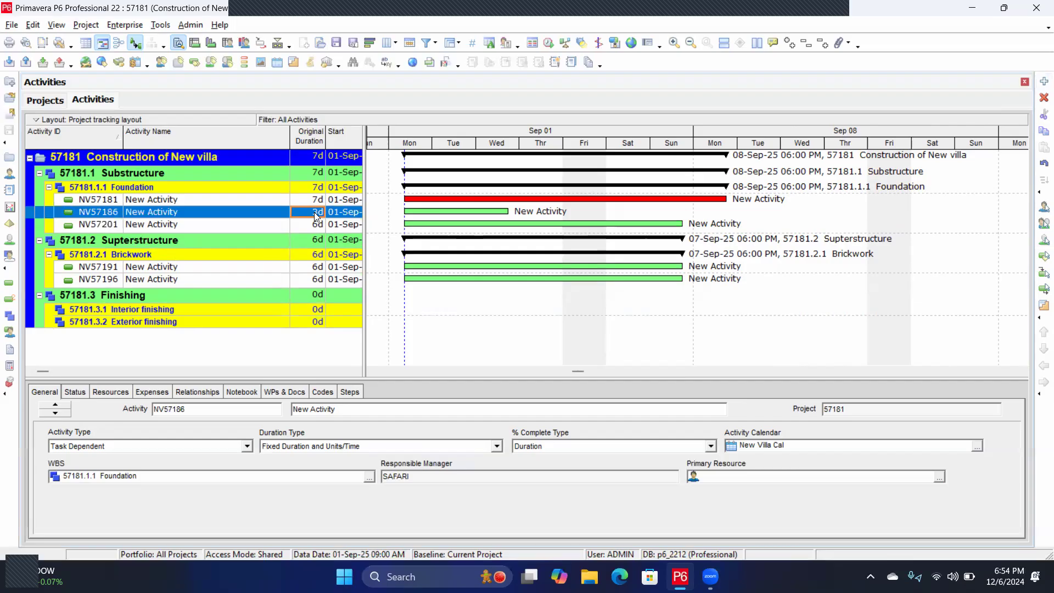
pyautogui.write('6')
pyautogui.press('Return')
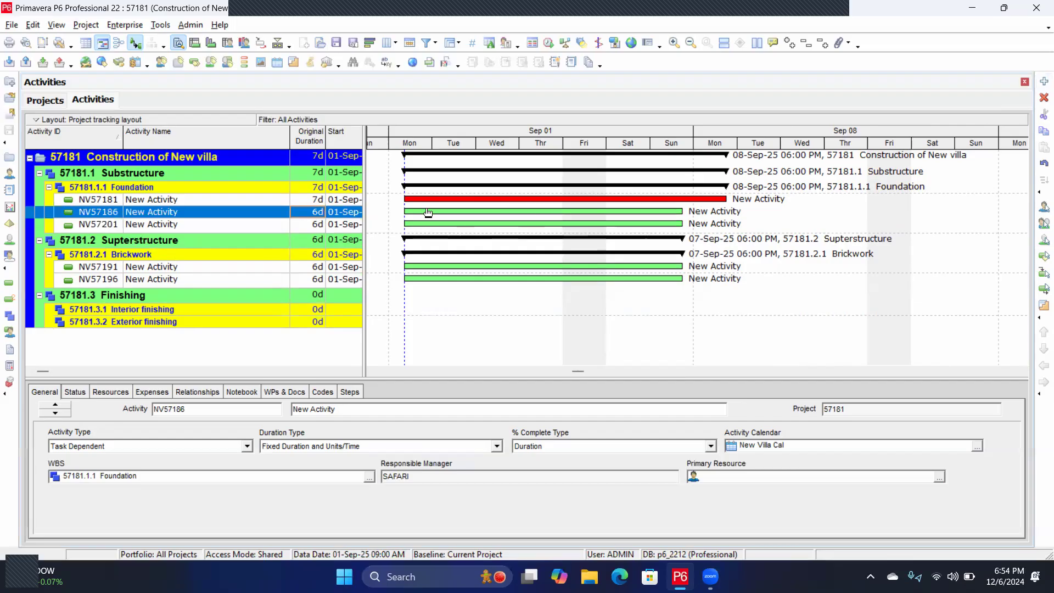
pyautogui.click(316, 200)
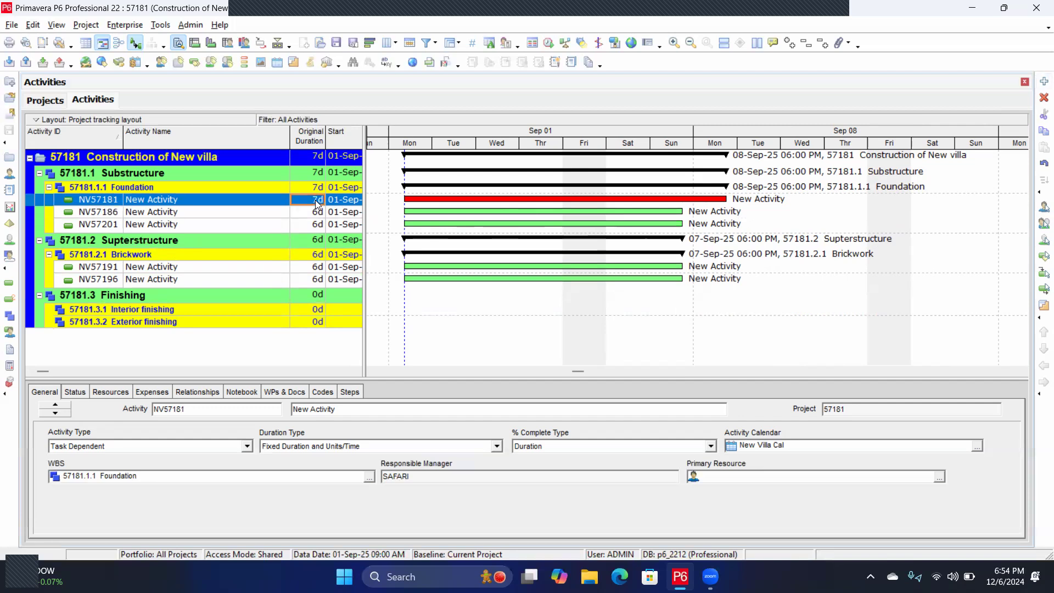
pyautogui.write('6')
pyautogui.press('Return')
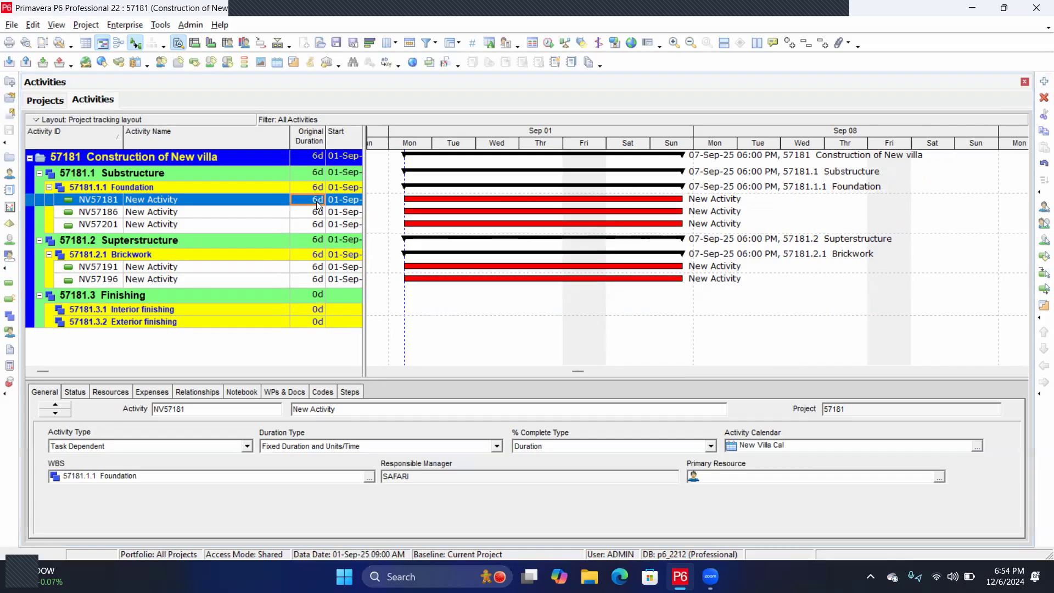
# Try an original duration of 1mo on activity NV57181 and set it back to 6d
pyautogui.write('1')
pyautogui.press('Escape')
pyautogui.click(294, 215)
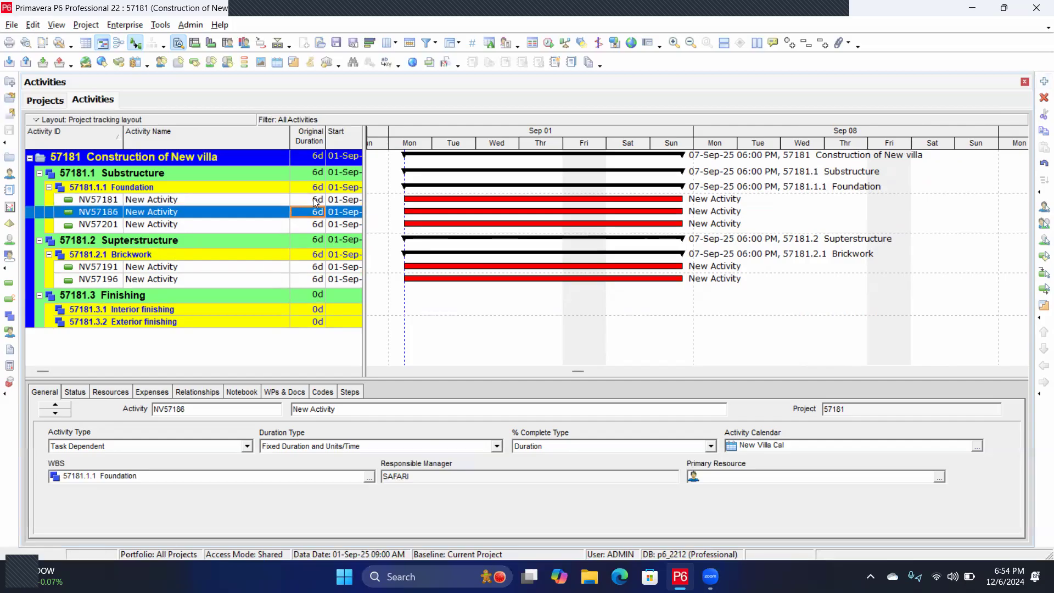
pyautogui.click(314, 200)
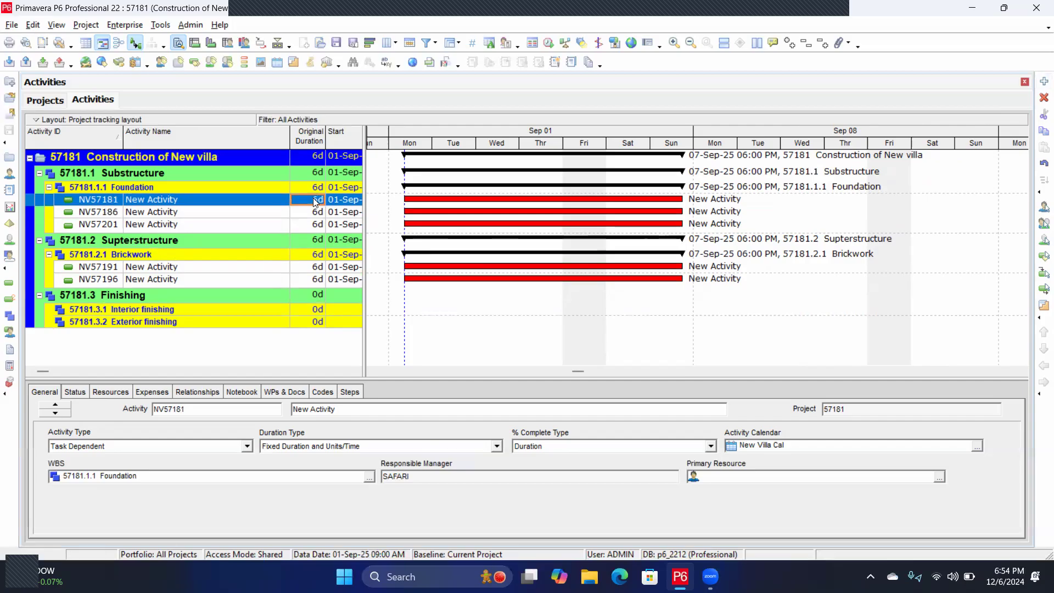
pyautogui.write('1mo')
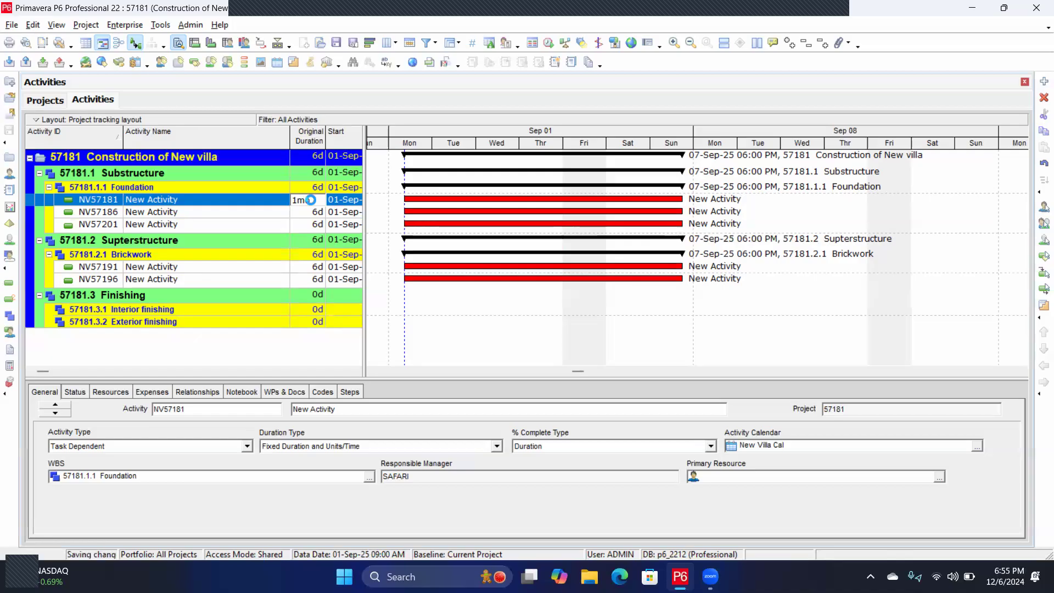
pyautogui.press('Return')
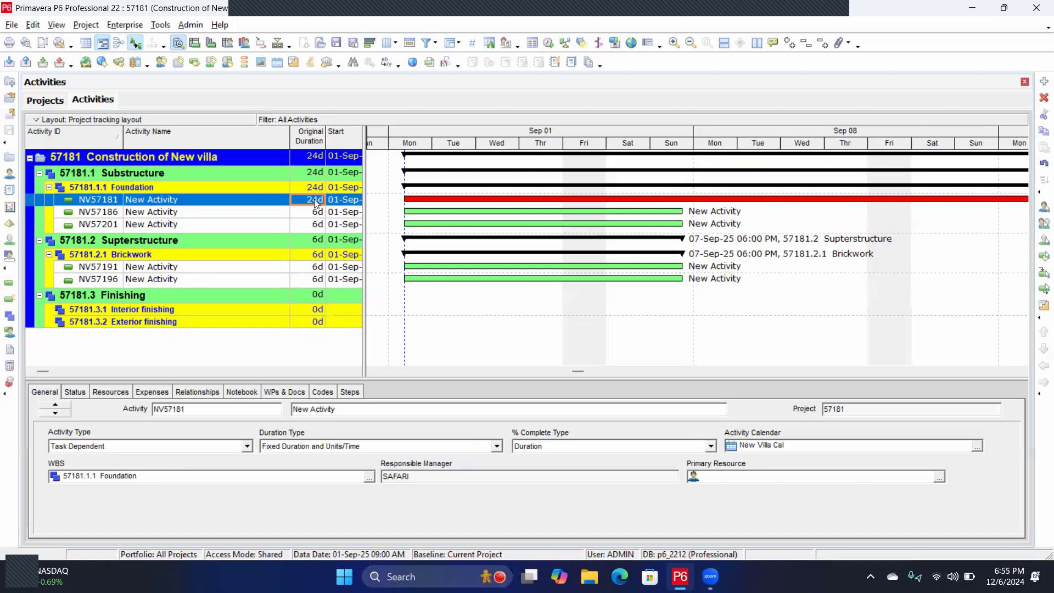
pyautogui.click(315, 200)
pyautogui.write('7')
pyautogui.press('BackSpace')
pyautogui.write('6d')
pyautogui.press('Return')
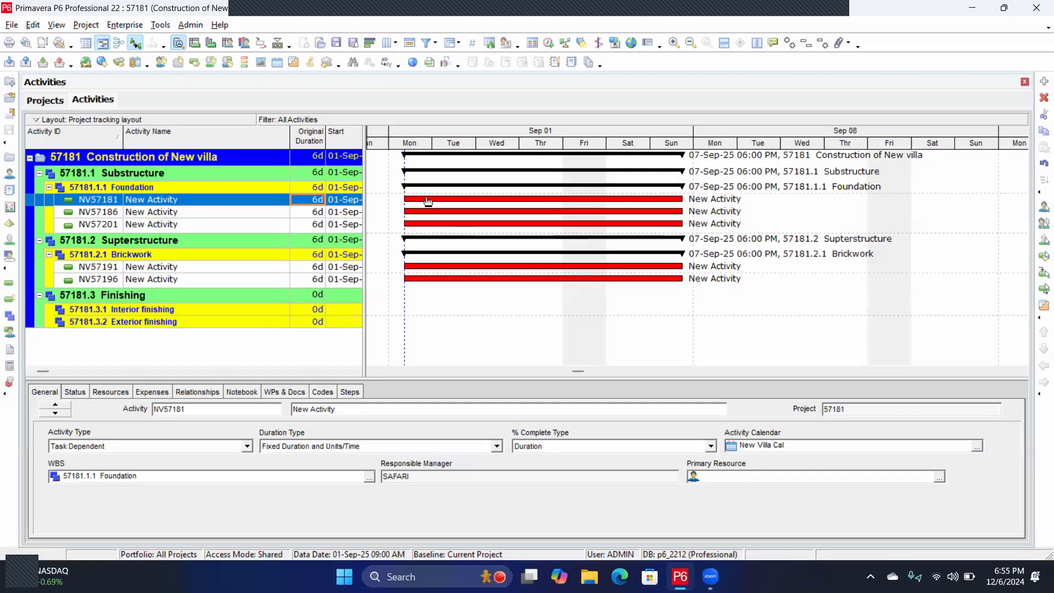
# Link the three Foundation activities NV57181, NV57186 and NV57201 in sequence
pyautogui.keyDown('shift'); pyautogui.click(190, 227); pyautogui.keyUp('shift')
pyautogui.rightClick(196, 205)
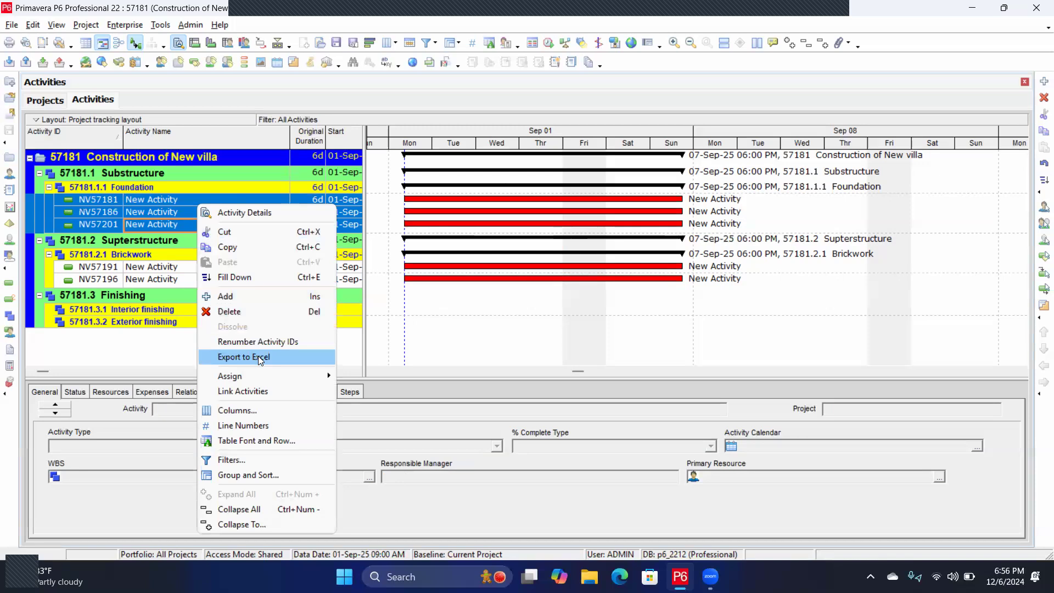
pyautogui.click(261, 391)
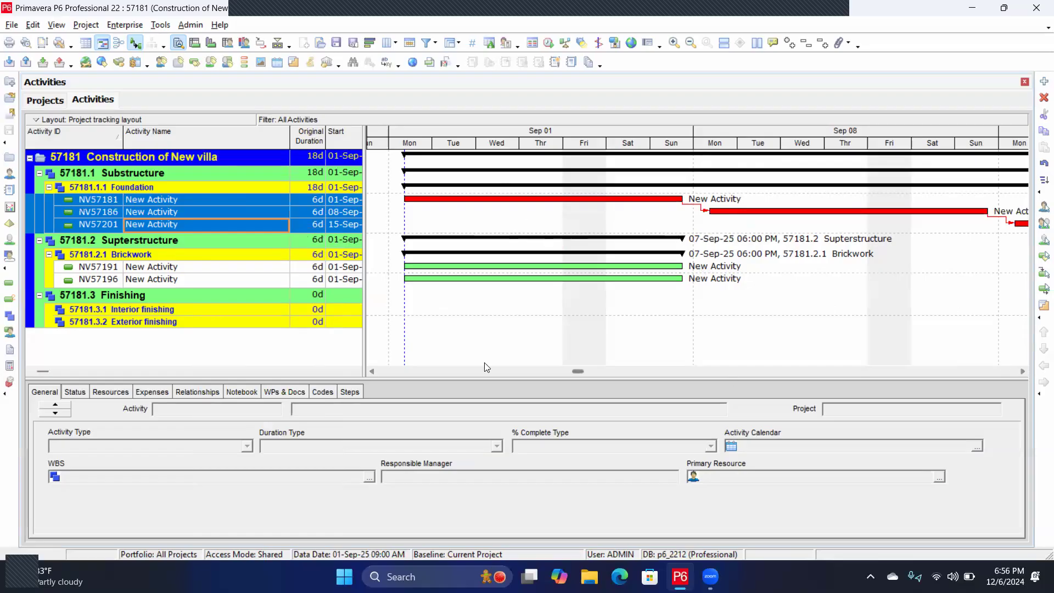
# Follow the linked Foundation bars through the week of Sep 15 and narrow the timescale so the whole chain fits
pyautogui.click(1022, 371)
pyautogui.click(1022, 371)
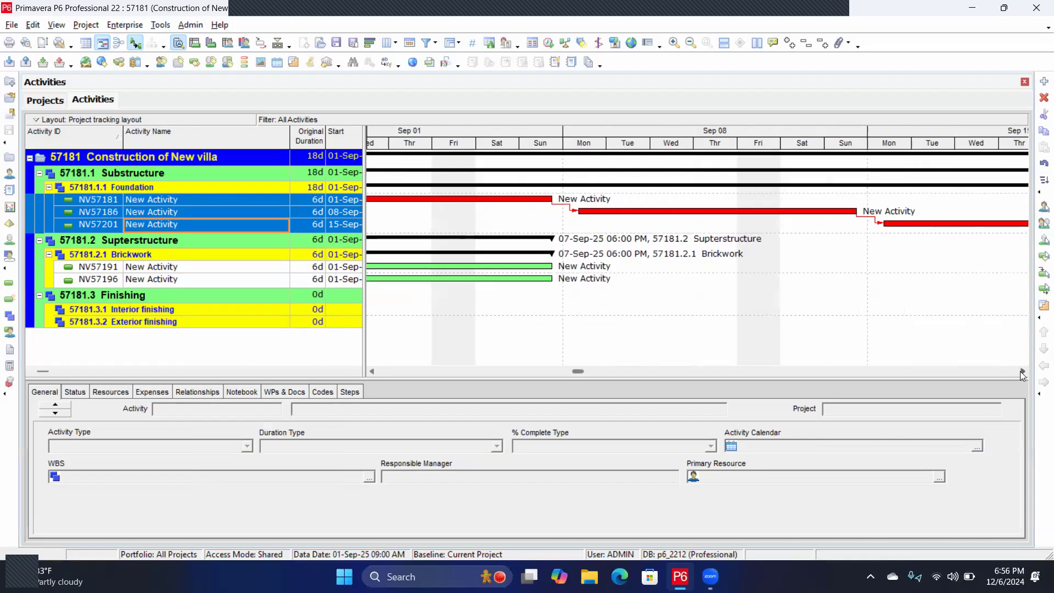
pyautogui.click(1022, 371)
pyautogui.click(1021, 371)
pyautogui.click(1021, 371)
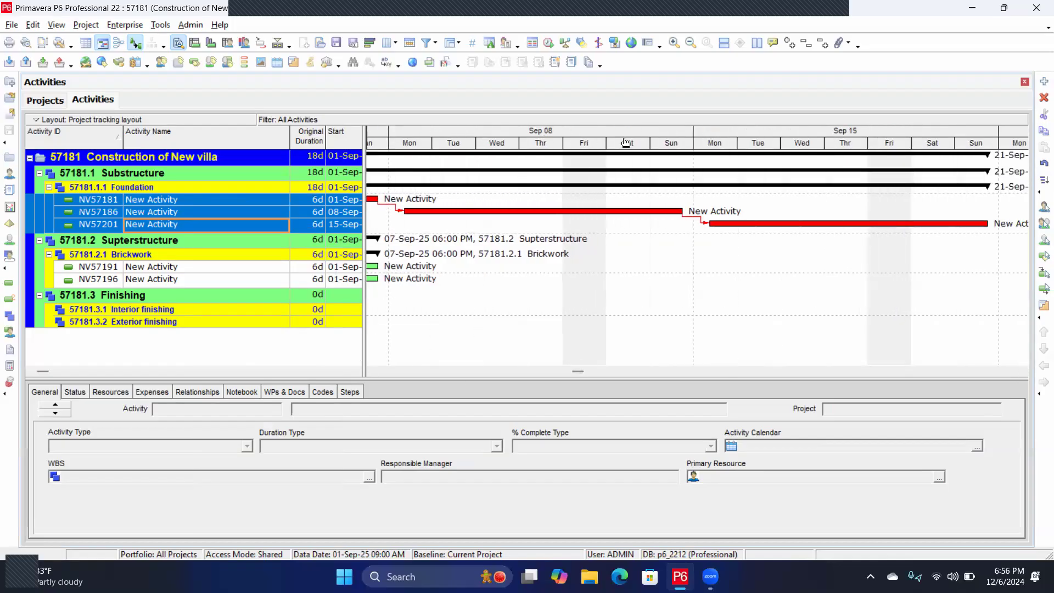
pyautogui.moveTo(650, 145)
pyautogui.mouseDown()
pyautogui.moveTo(470, 155)
pyautogui.moveTo(509, 132)
pyautogui.moveTo(652, 129)
pyautogui.mouseUp()
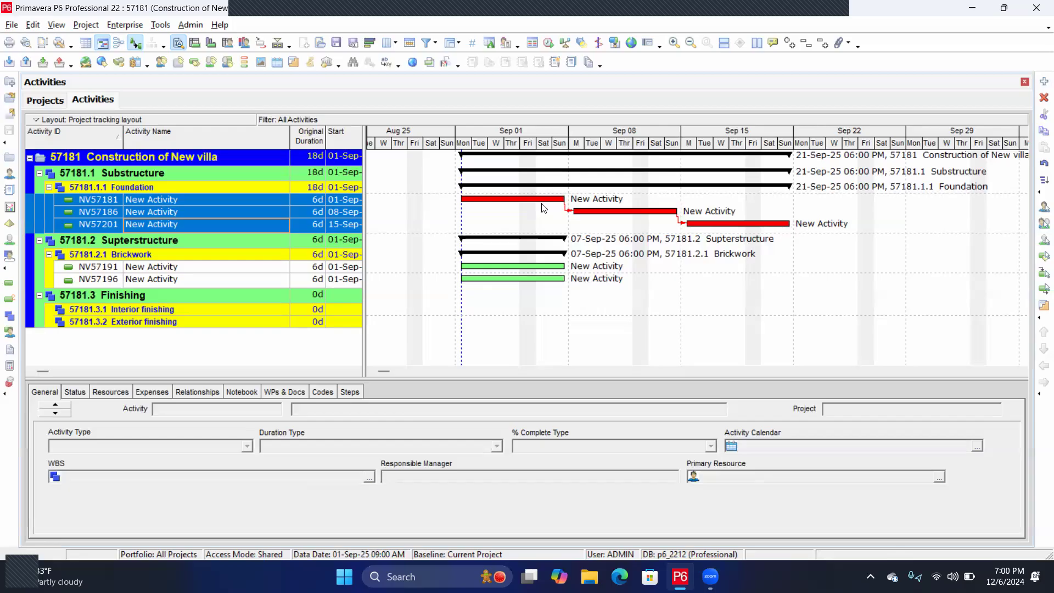
# Review the linked activities' dates, predecessor details and total float alongside their critical and noncritical bars
pyautogui.moveTo(365, 198); pyautogui.dragTo(723, 176)
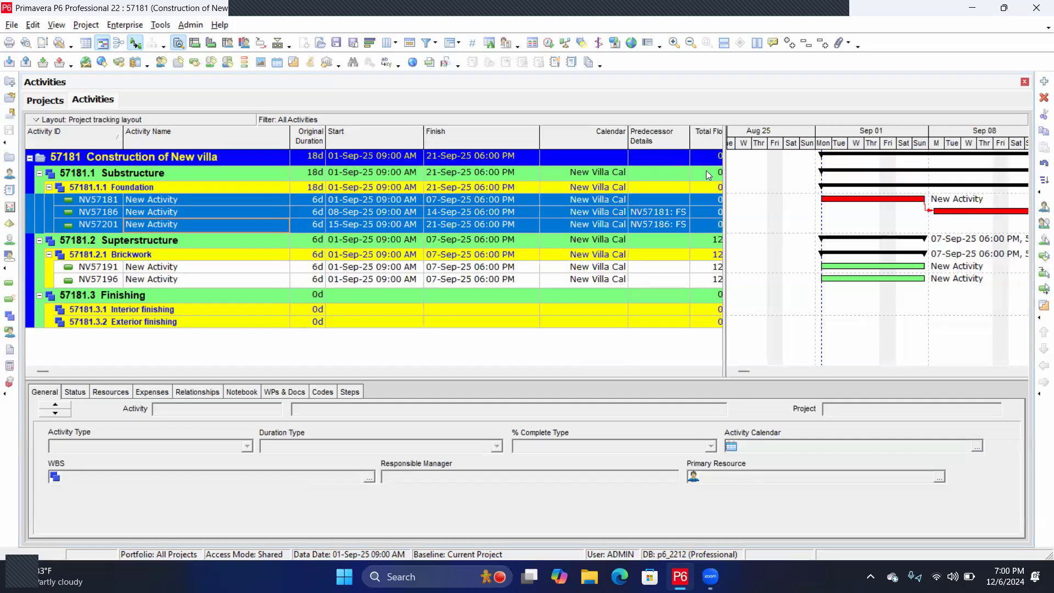
pyautogui.moveTo(725, 176); pyautogui.dragTo(776, 187)
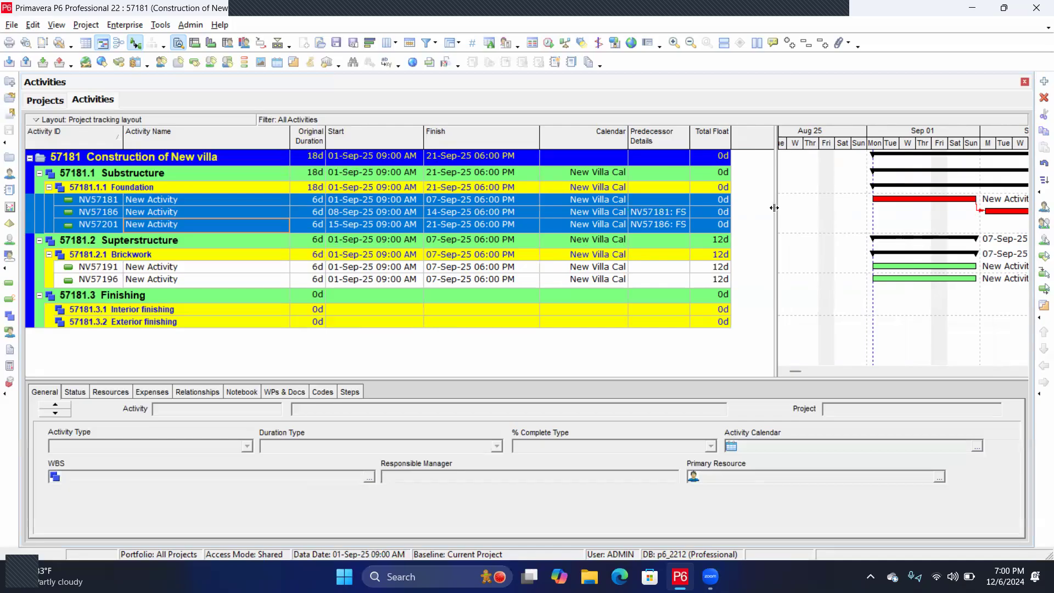
pyautogui.moveTo(774, 208); pyautogui.dragTo(237, 208)
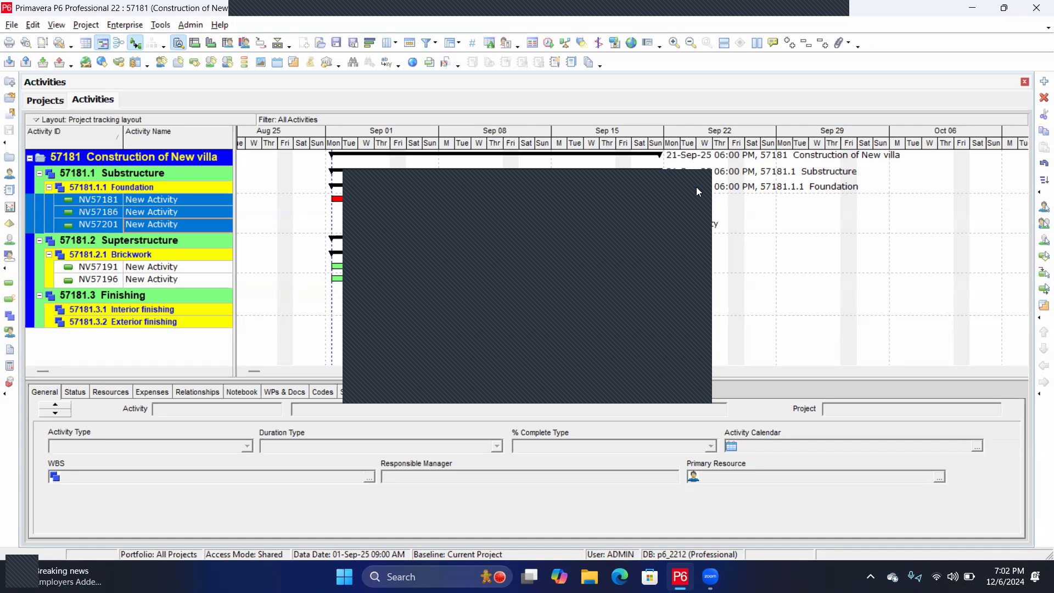
pyautogui.click(693, 187)
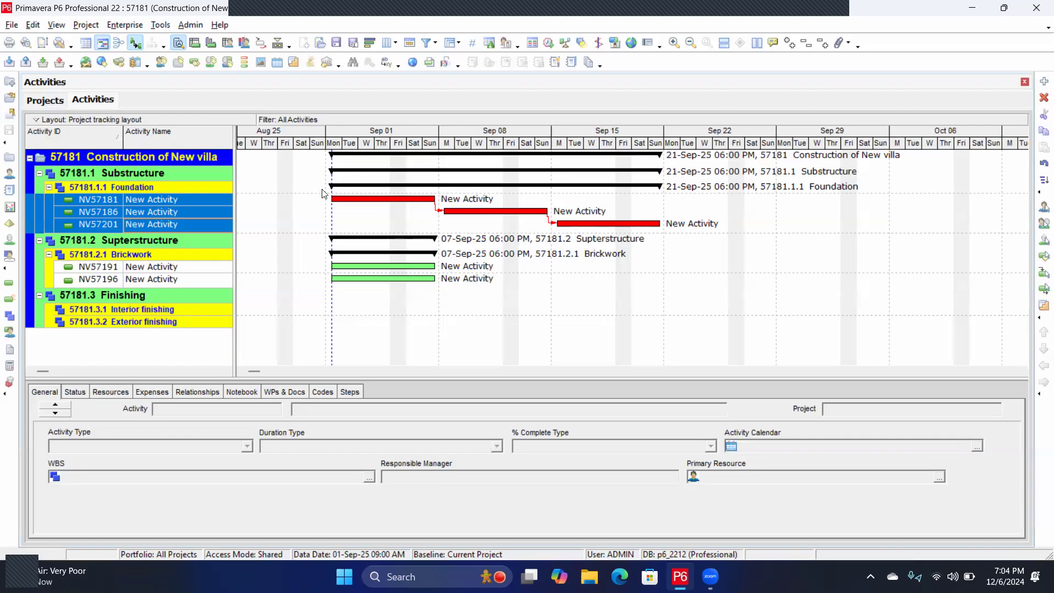
# Set the first linked Foundation activity NV57181's original duration to 7d
pyautogui.moveTo(236, 188); pyautogui.dragTo(368, 205)
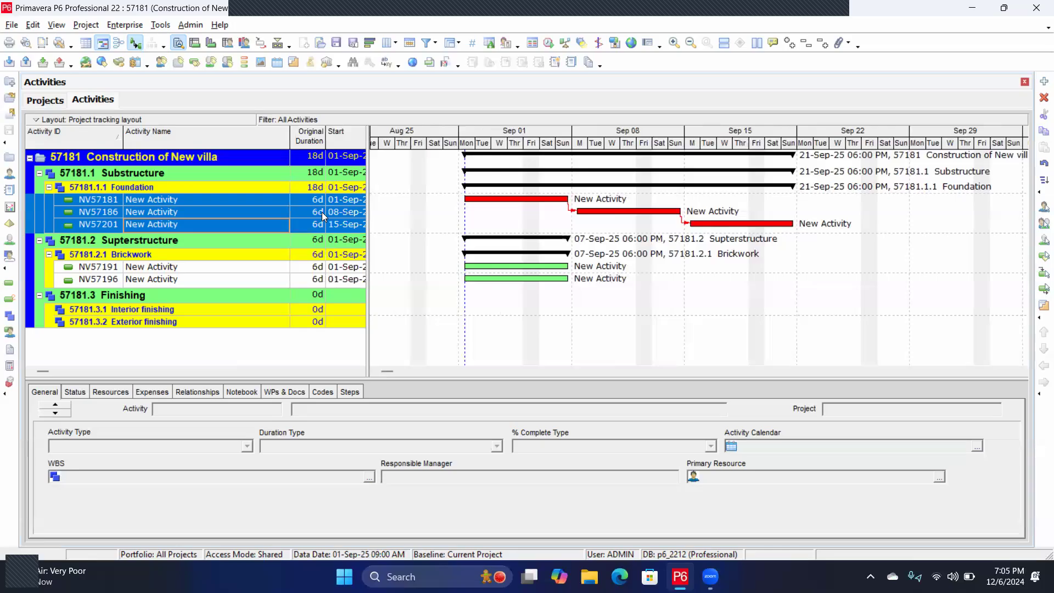
pyautogui.click(314, 201)
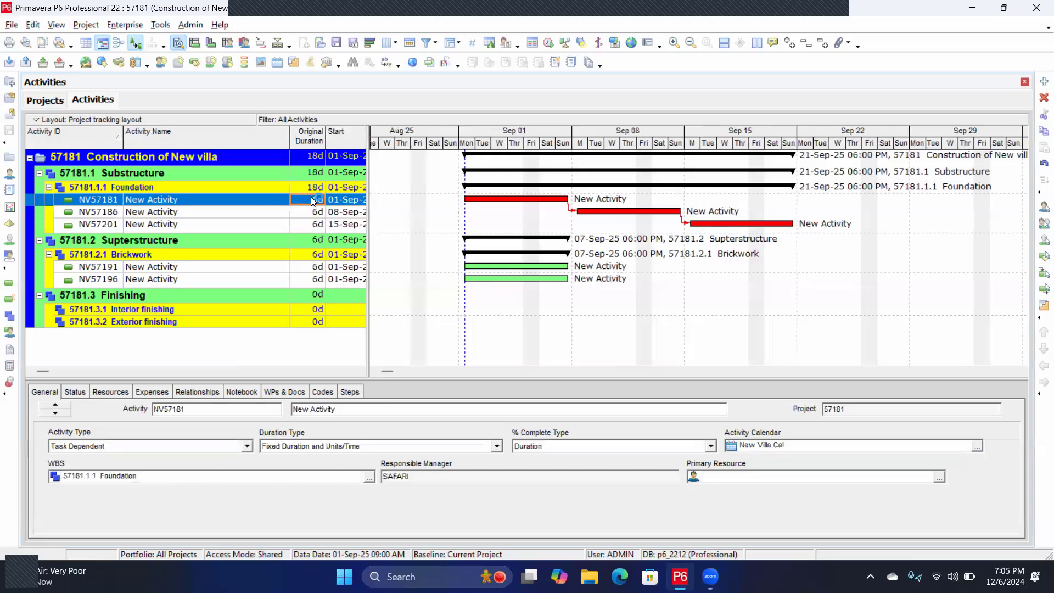
pyautogui.click(311, 197)
pyautogui.write('7d')
pyautogui.press('Return')
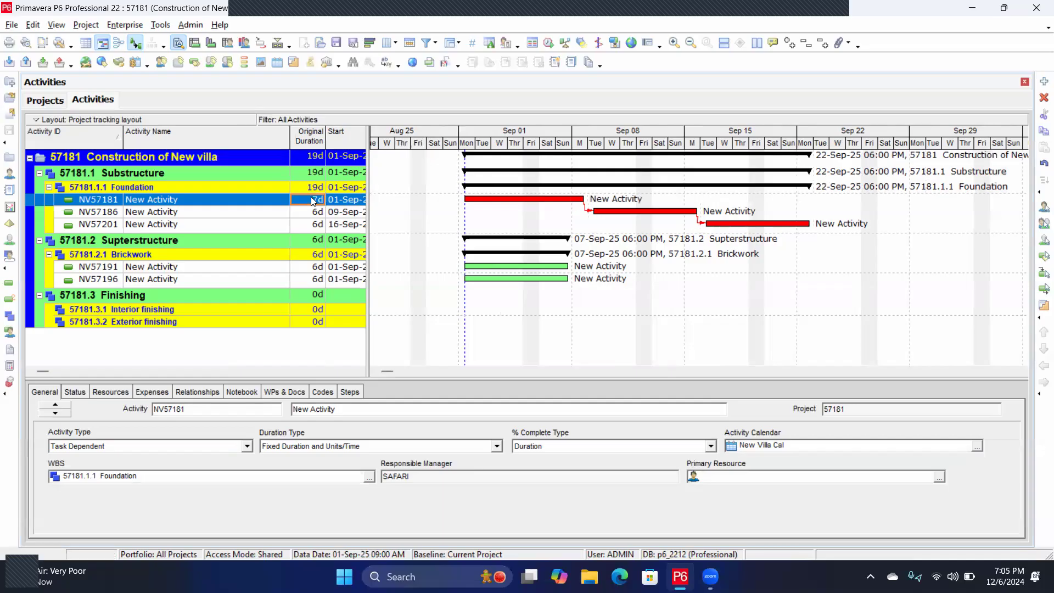
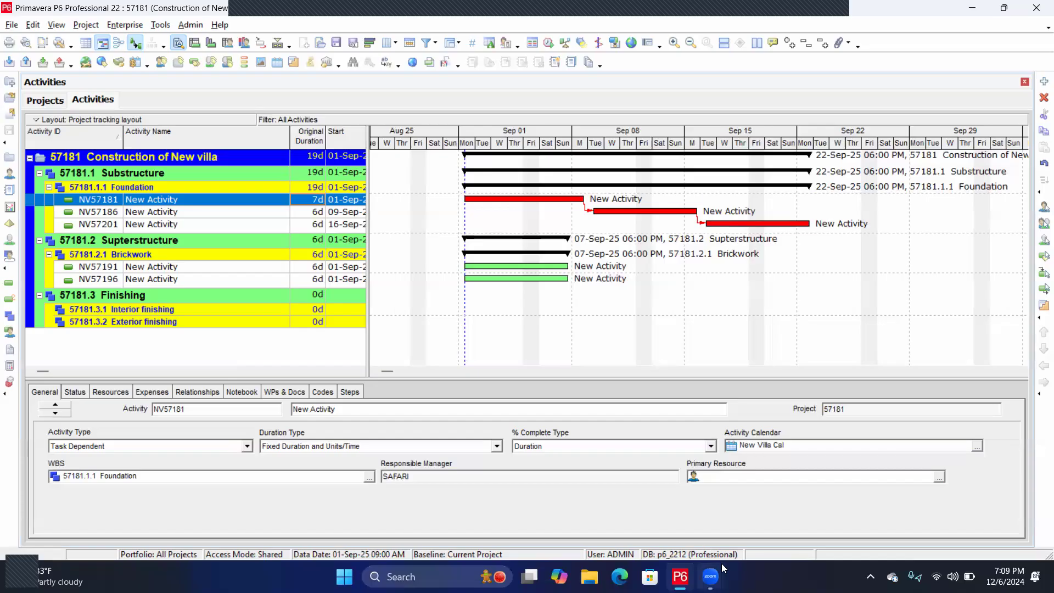
# Switch to the Zoom meeting window
pyautogui.moveTo(711, 577)
pyautogui.click(830, 507)
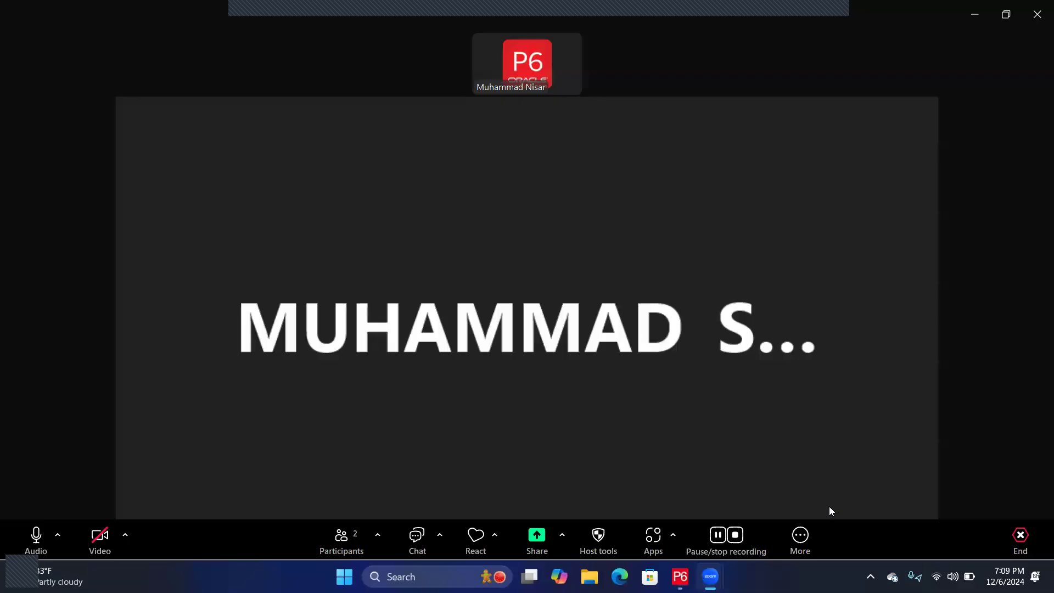